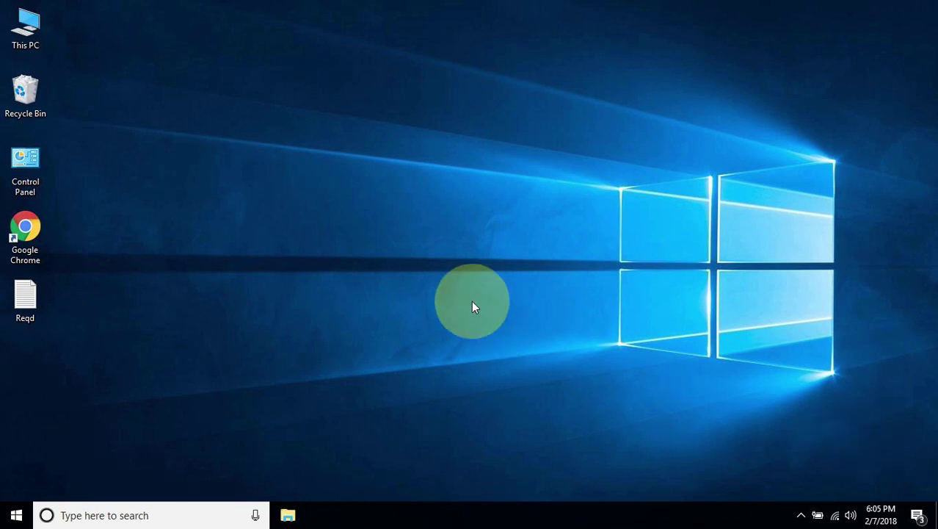
Step: Open the Reqd note on the desktop, review the PCL5 and Dot4 driver requirements for each Windows version, and close it
left_click(28, 288)
double_click(28, 288)
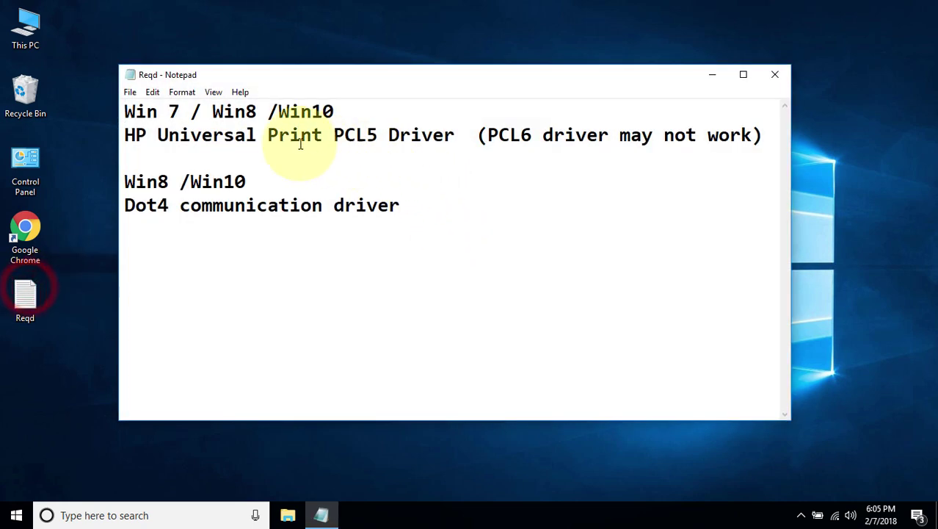
left_click(126, 111)
left_click_drag(155, 110, 336, 111)
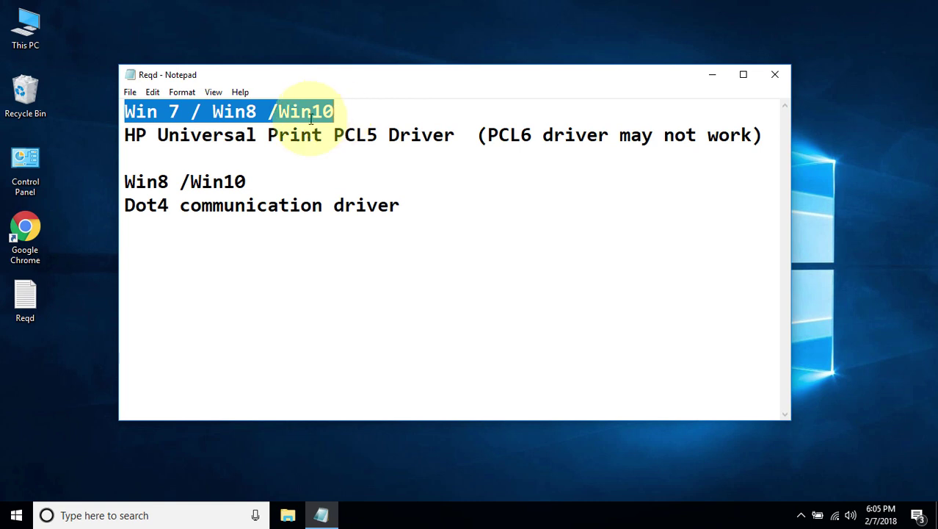
mouse_move(126, 135)
left_mouse_down()
mouse_move(769, 136)
mouse_move(761, 143)
left_mouse_up()
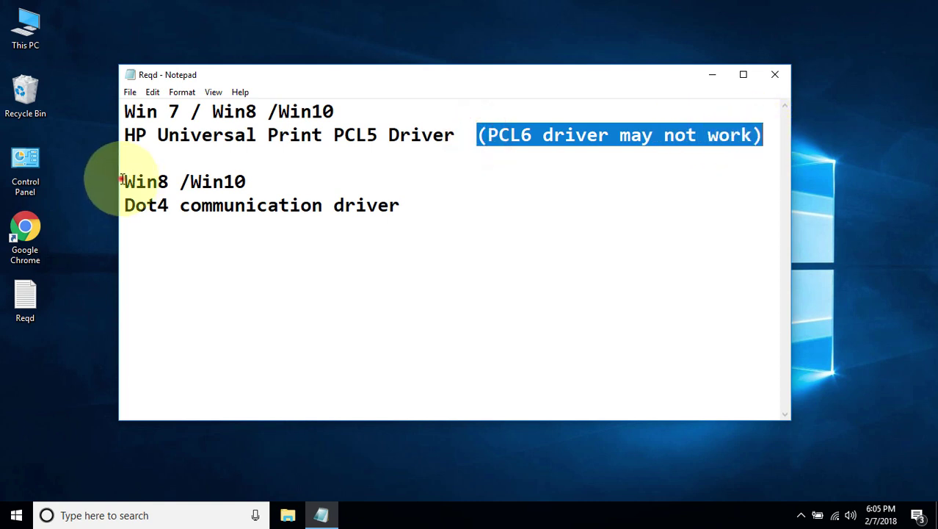
left_click_drag(123, 181, 266, 174)
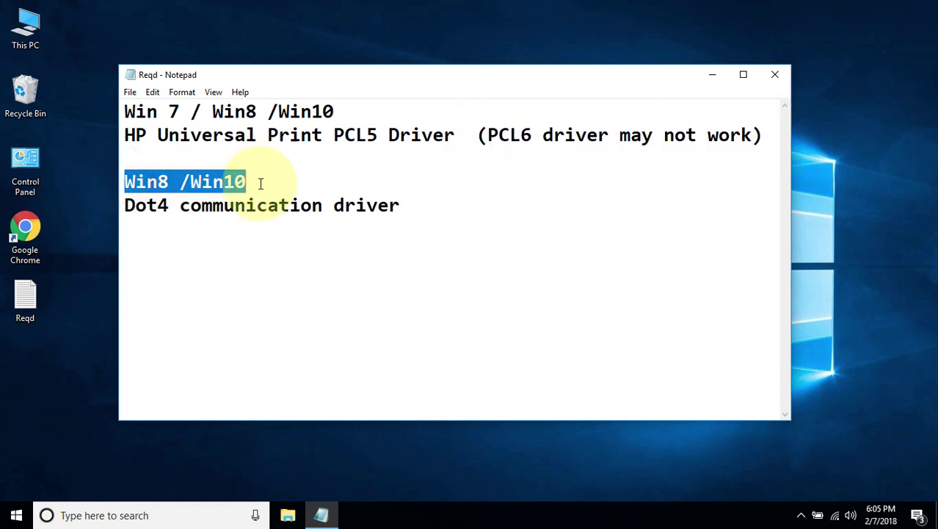
left_click_drag(123, 206, 416, 209)
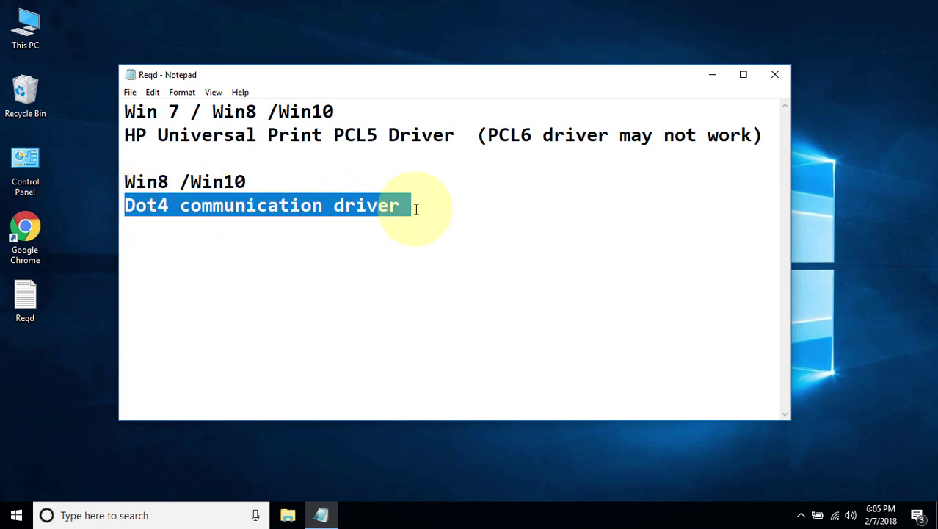
left_click(777, 76)
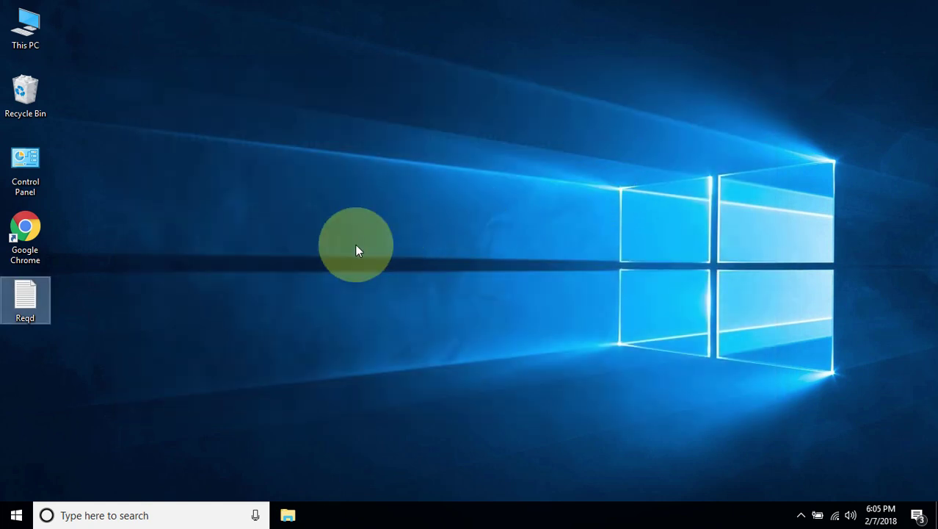
Step: Open Google Chrome and search the web for "hp universal print driver"
double_click(33, 231)
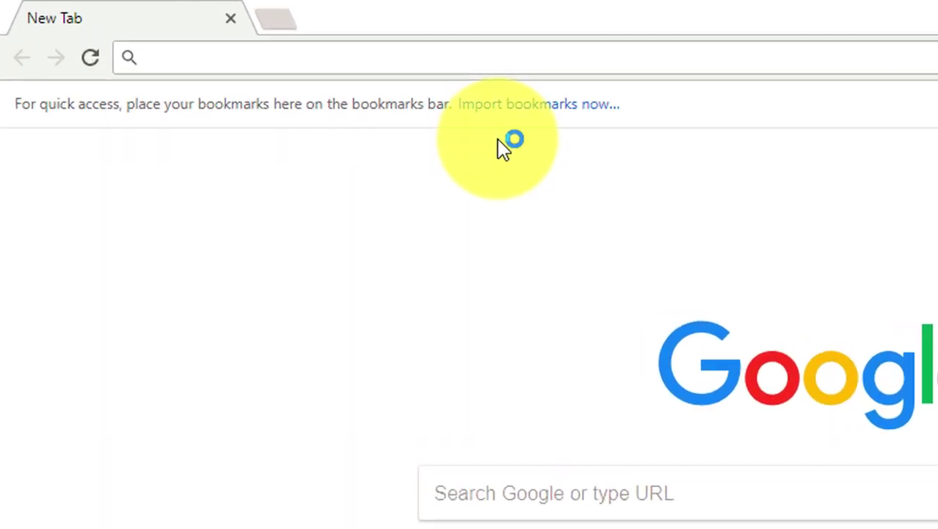
type("hp universal")
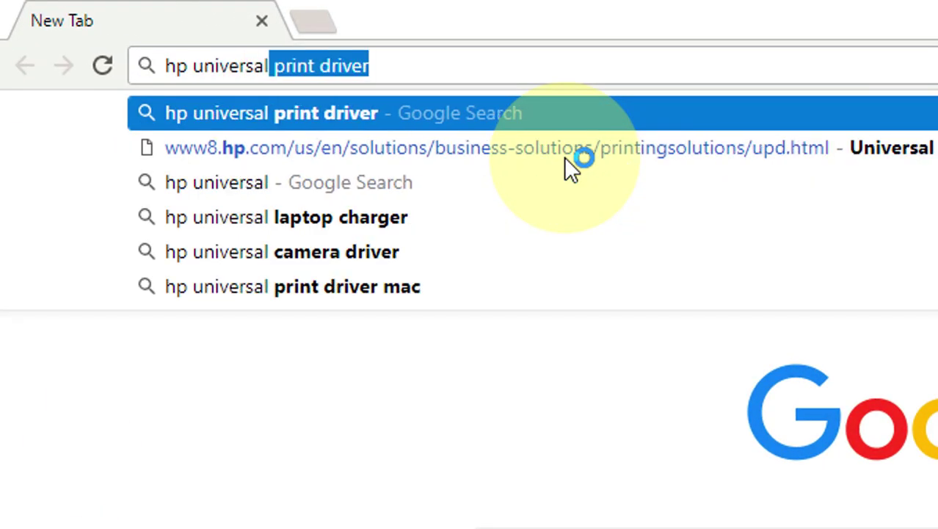
type(" print driver")
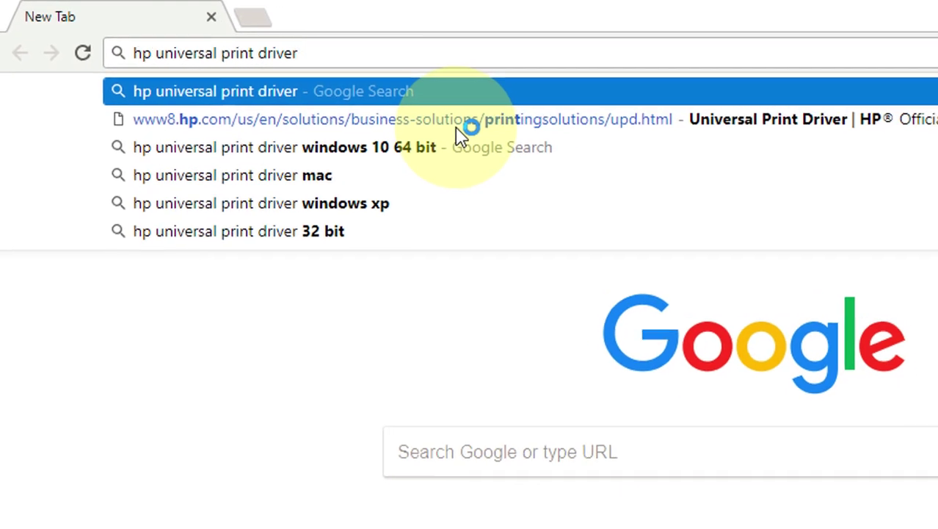
key("Return")
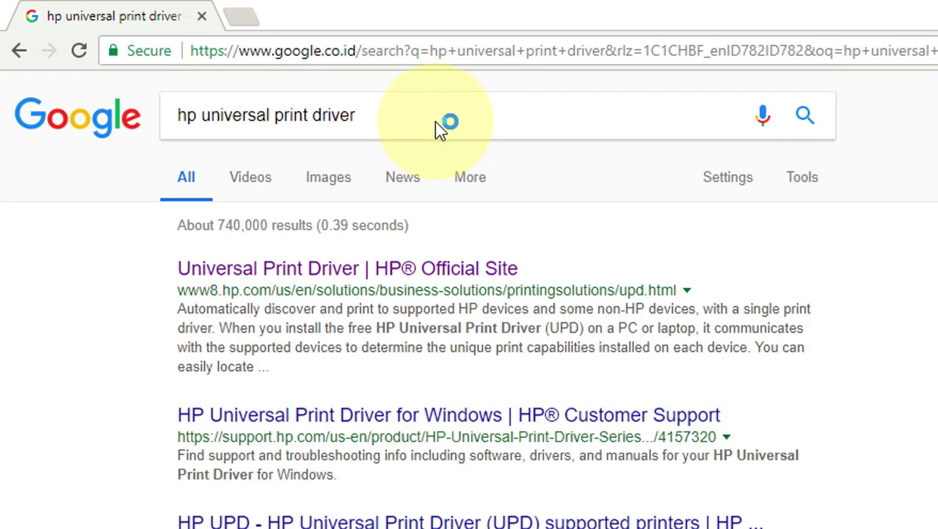
Step: Open HP's official Universal Print Driver site and go to its driver download page with India as the location
left_click(439, 269)
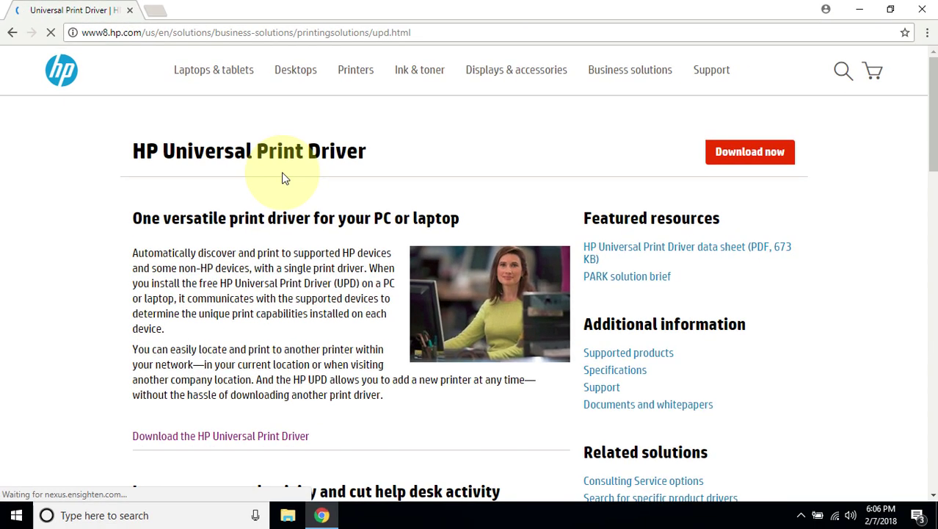
left_click(763, 163)
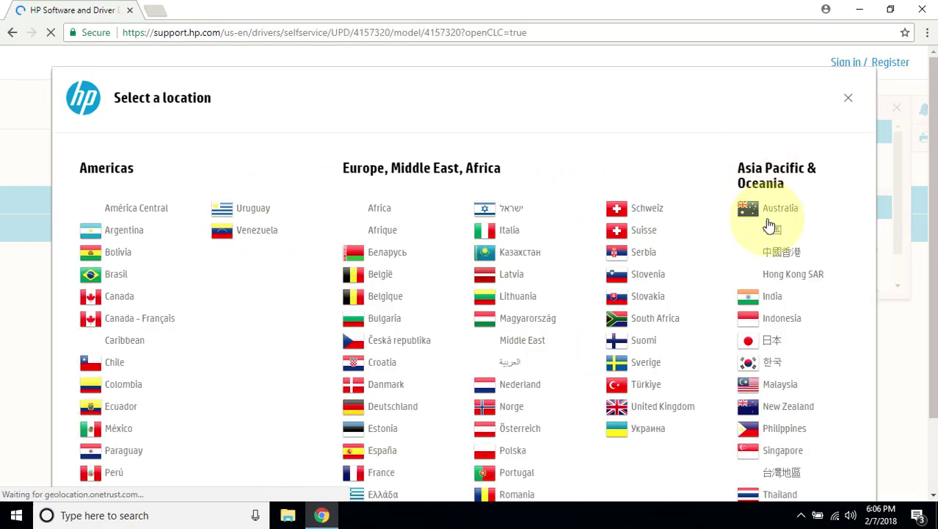
left_click(771, 298)
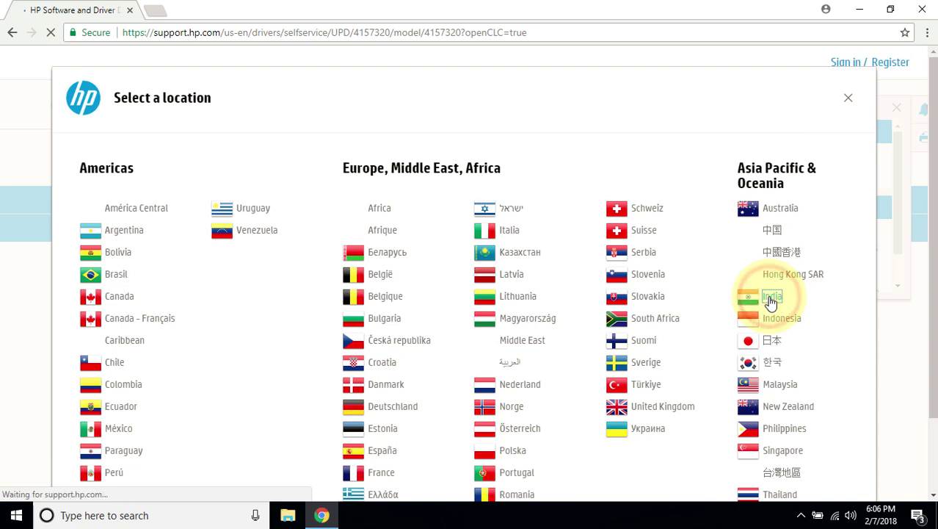
Step: Change the operating system version for the available software to Windows 8 (64-bit)
scroll(771, 302, "down", 2)
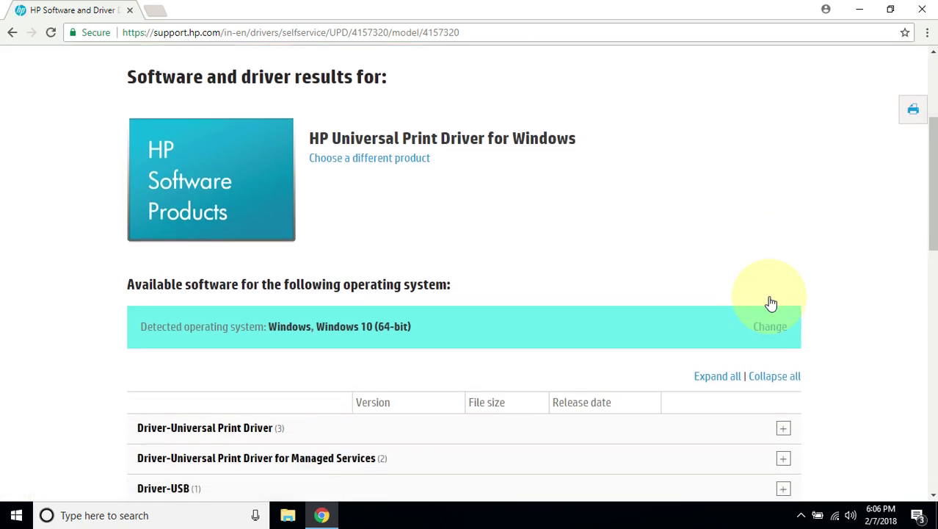
scroll(771, 303, "down", 1)
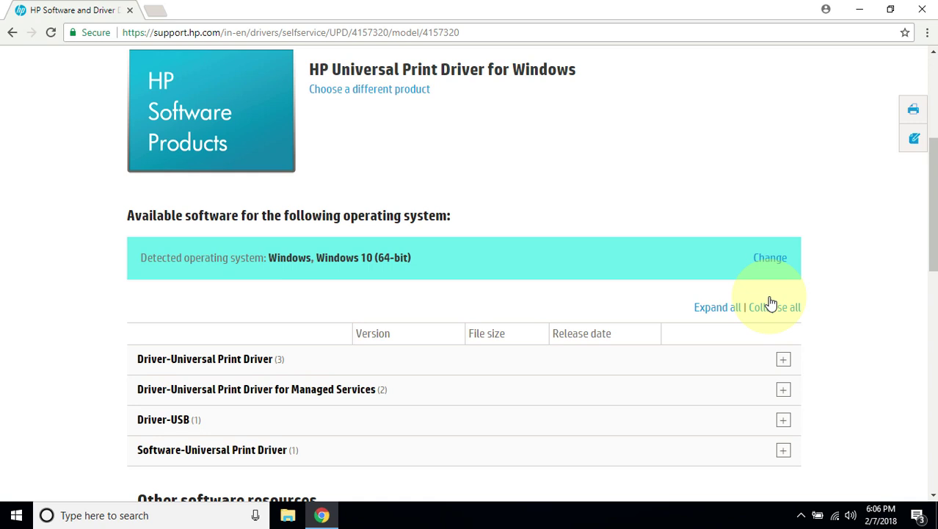
left_click(770, 259)
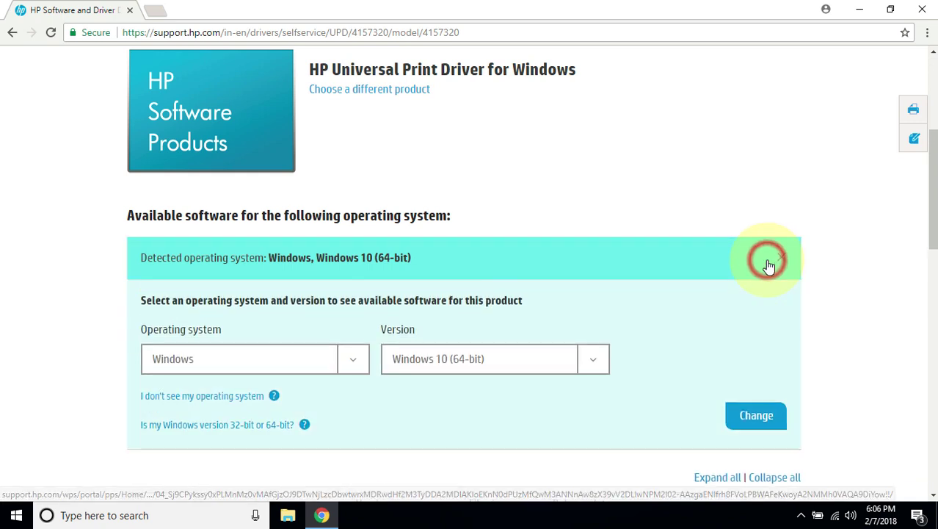
scroll(770, 266, "down", 1)
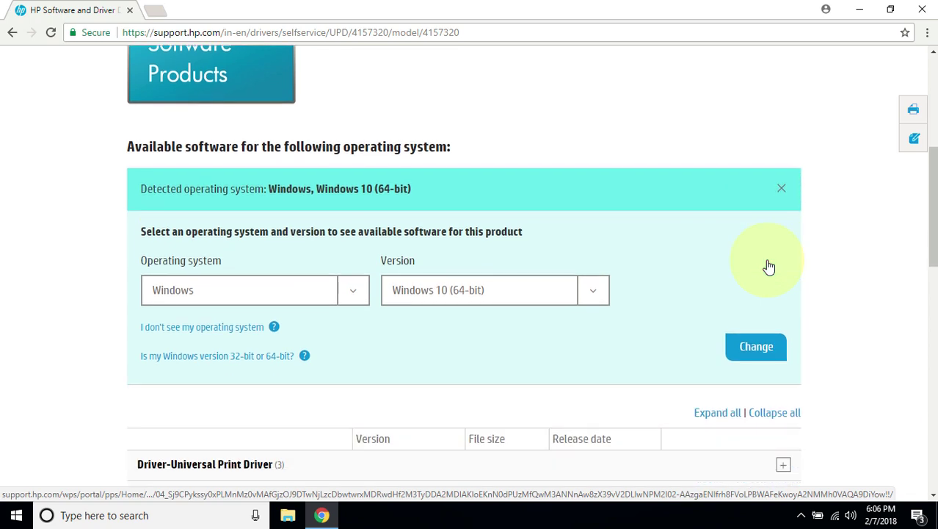
left_click(589, 294)
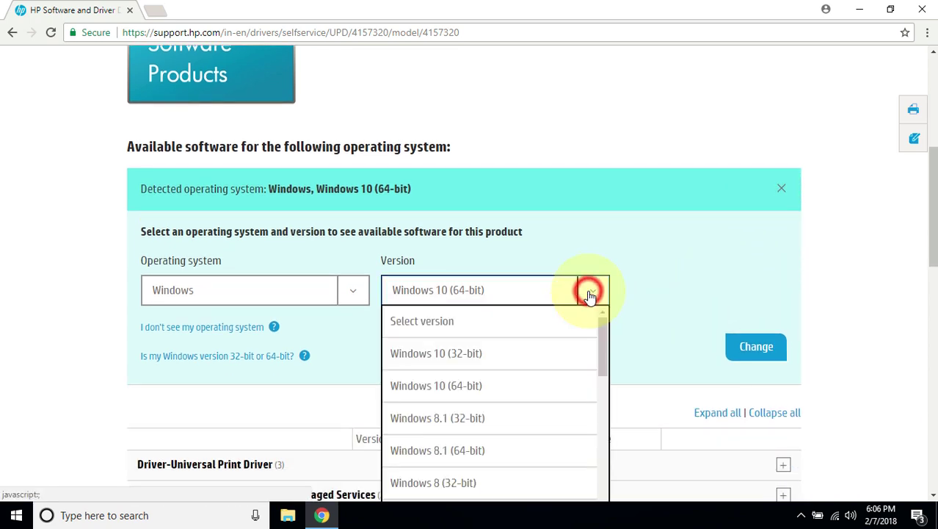
scroll(590, 294, "down", 1)
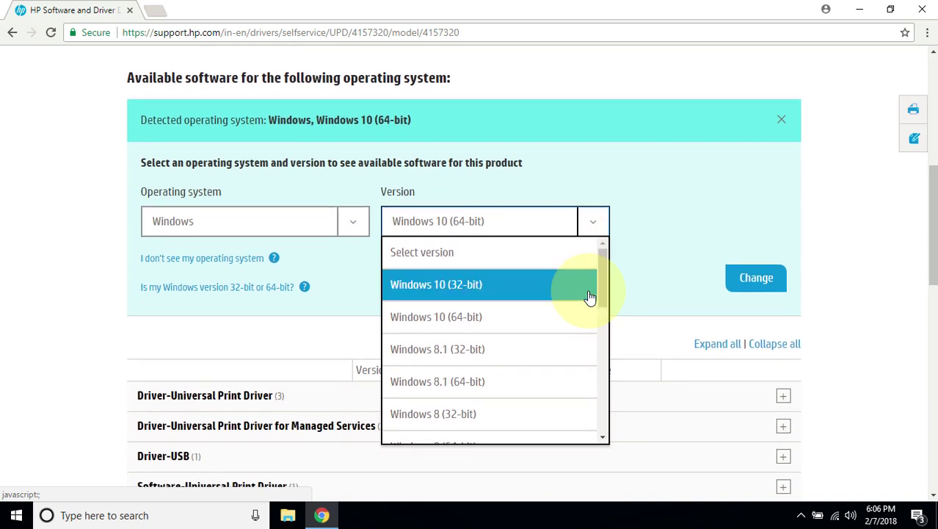
left_click_drag(603, 288, 606, 336)
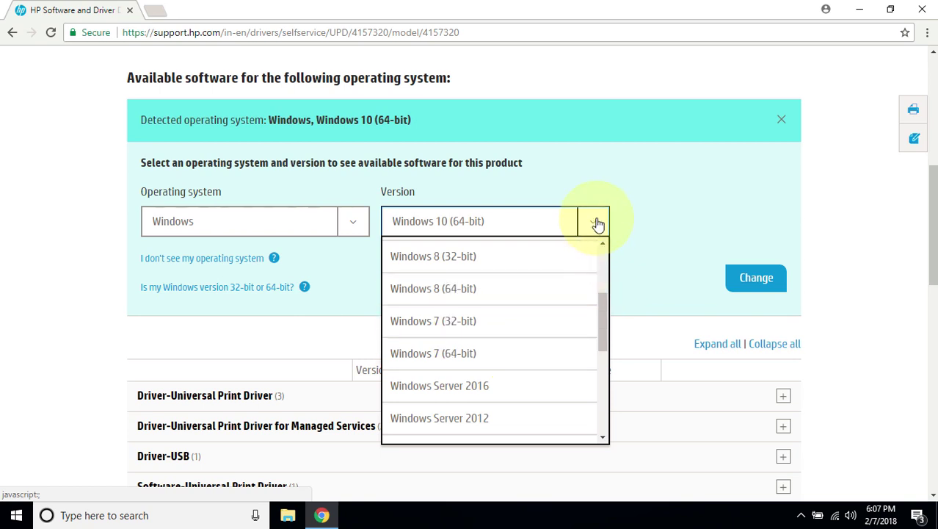
left_click(473, 292)
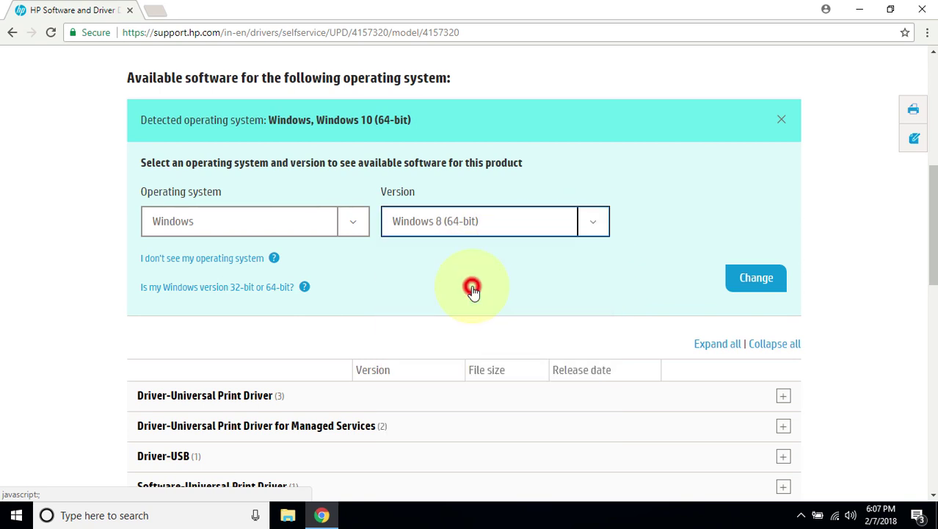
left_click(756, 281)
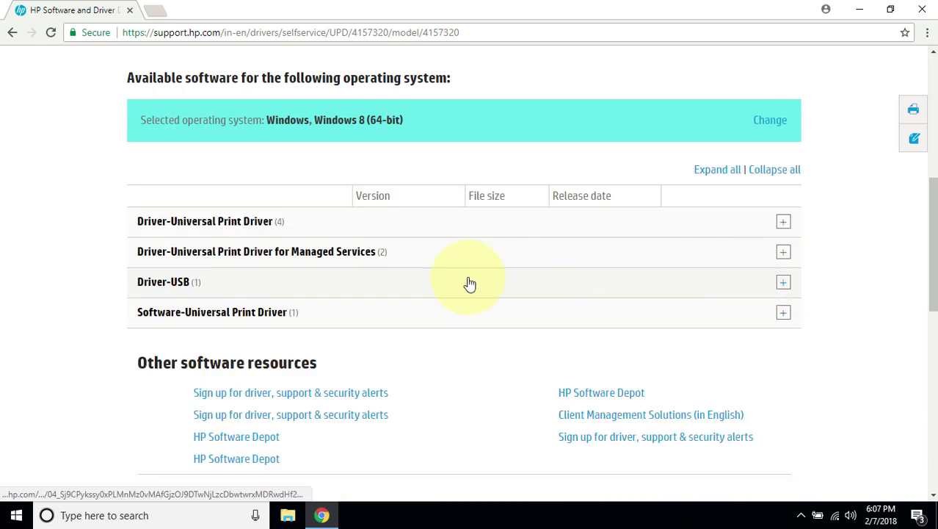
Step: Download the HP Universal Print Driver for Windows PCL5 (64-bit) to the Desktop and dismiss the download assistant
left_click(211, 227)
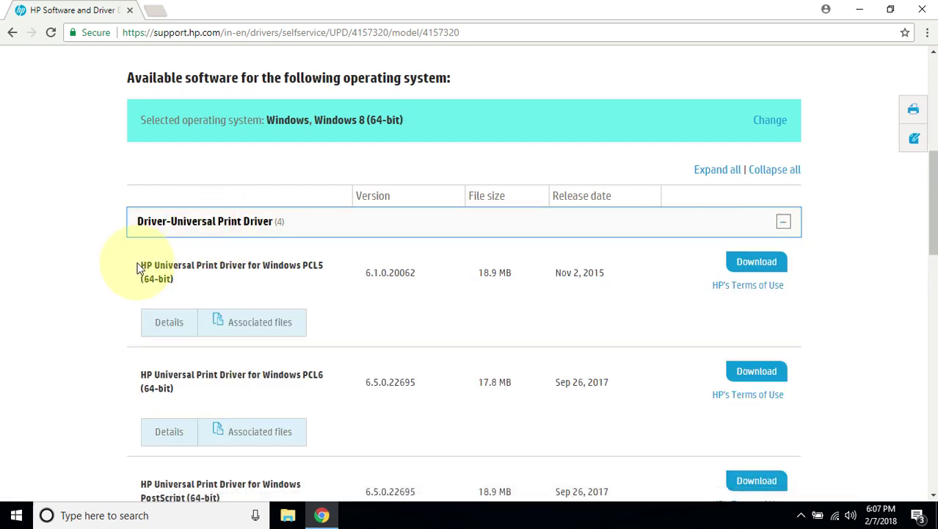
left_click_drag(141, 265, 326, 270)
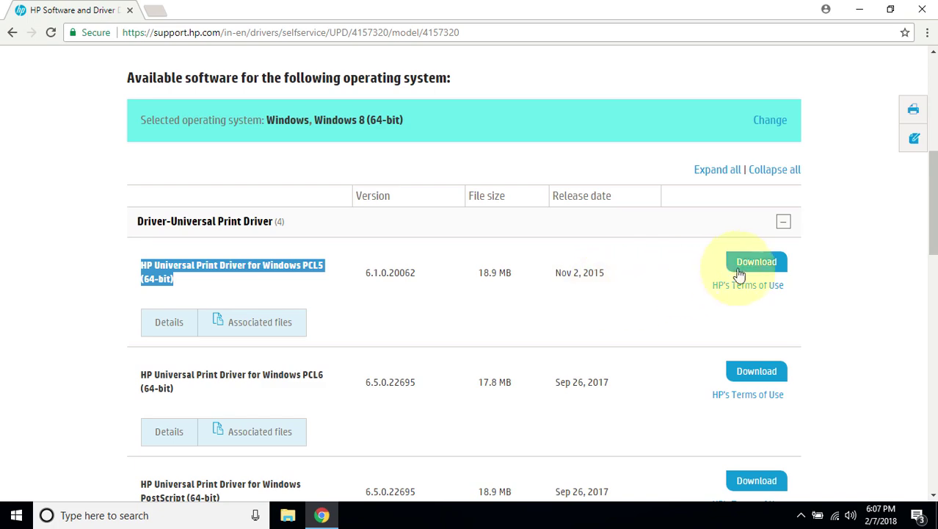
left_click(753, 262)
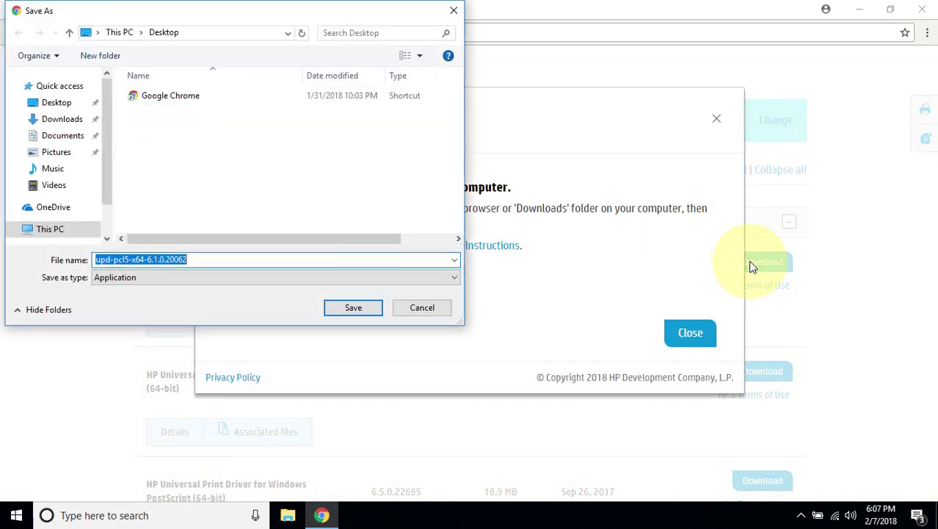
left_click(53, 103)
left_click(351, 307)
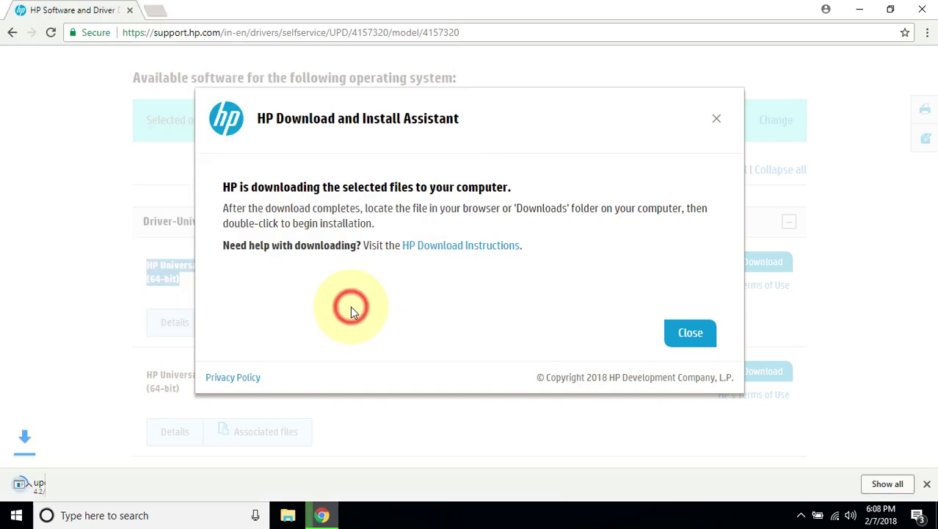
left_click(718, 121)
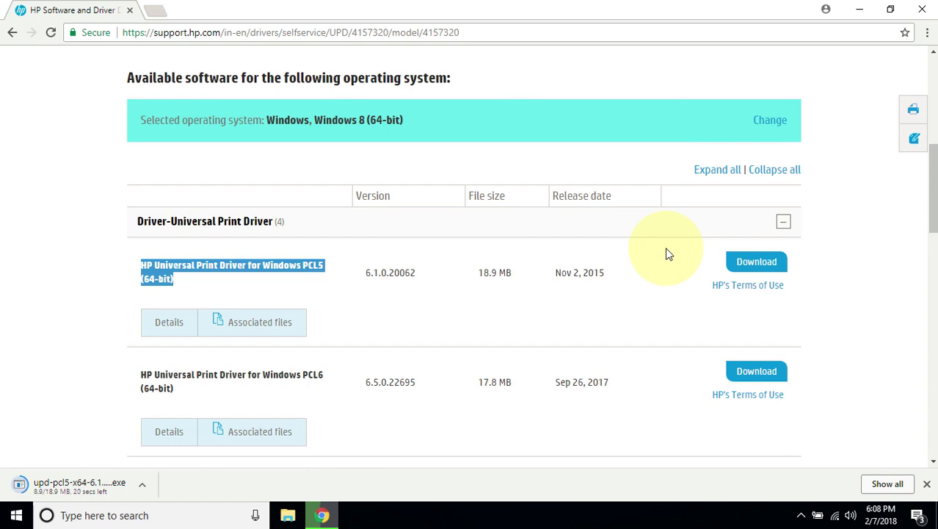
Step: Change the operating system version for the available software to Windows 10 (64-bit)
left_click(771, 121)
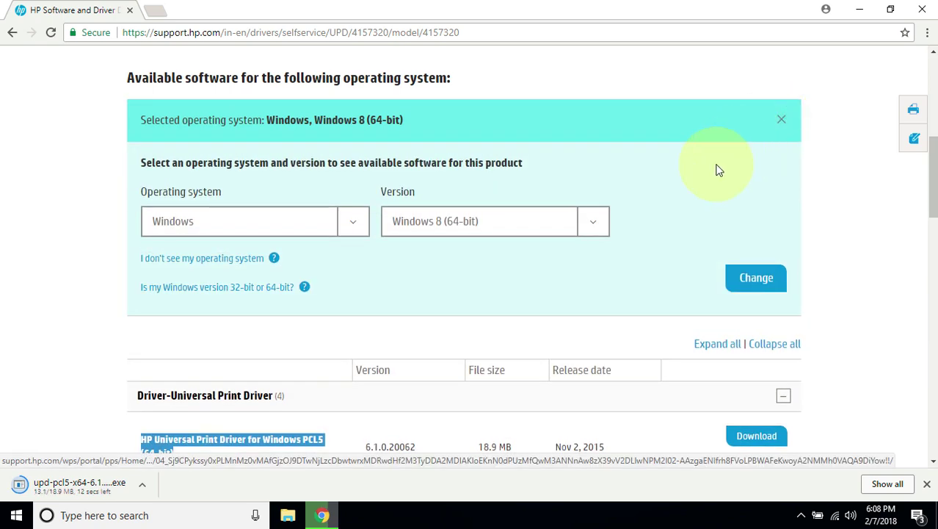
left_click(590, 223)
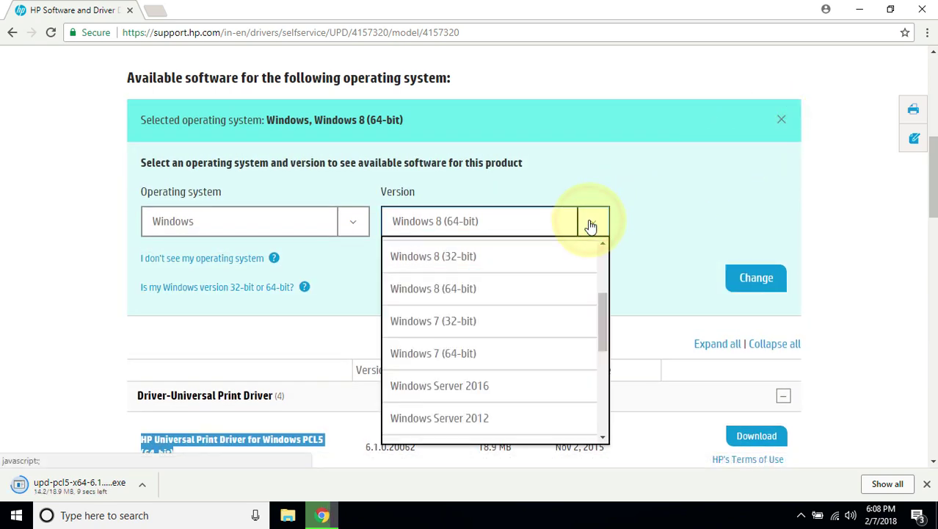
left_click_drag(604, 307, 621, 255)
left_click(532, 314)
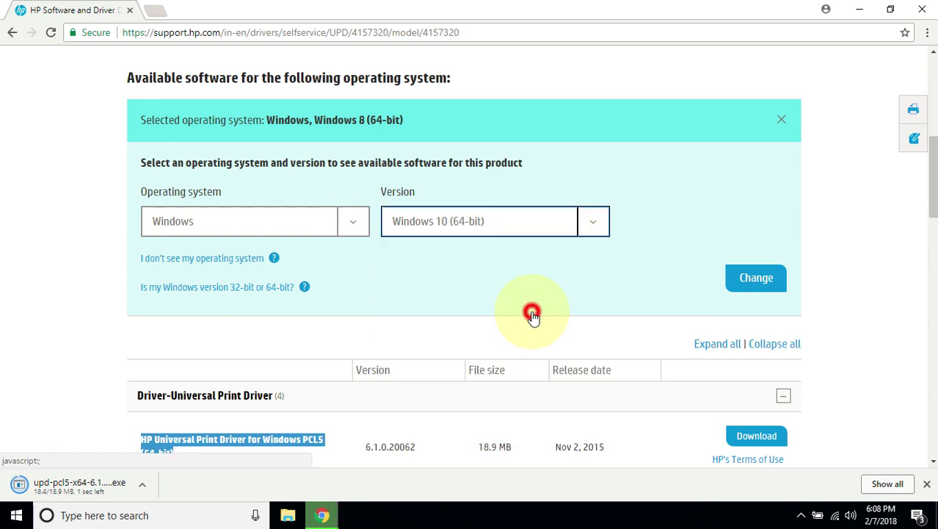
left_click(746, 285)
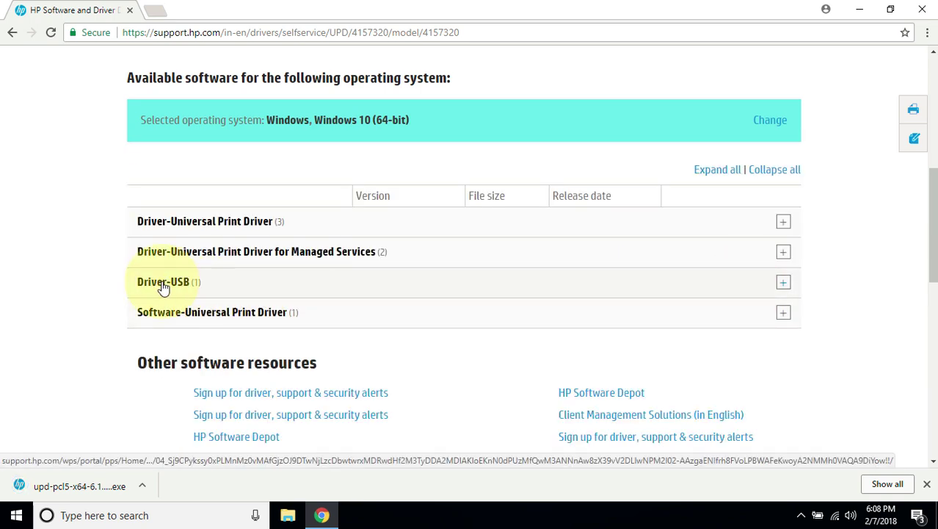
Step: Download the HP LaserJet USB (DOT4) communication driver for Windows 8 and Higher (64-bit) to the Desktop and dismiss the download assistant
left_click(162, 286)
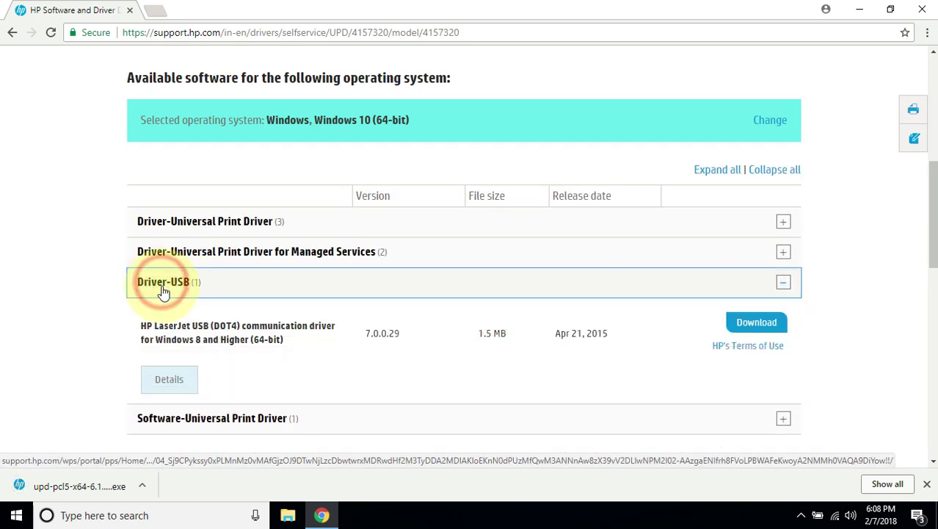
left_click_drag(142, 326, 346, 329)
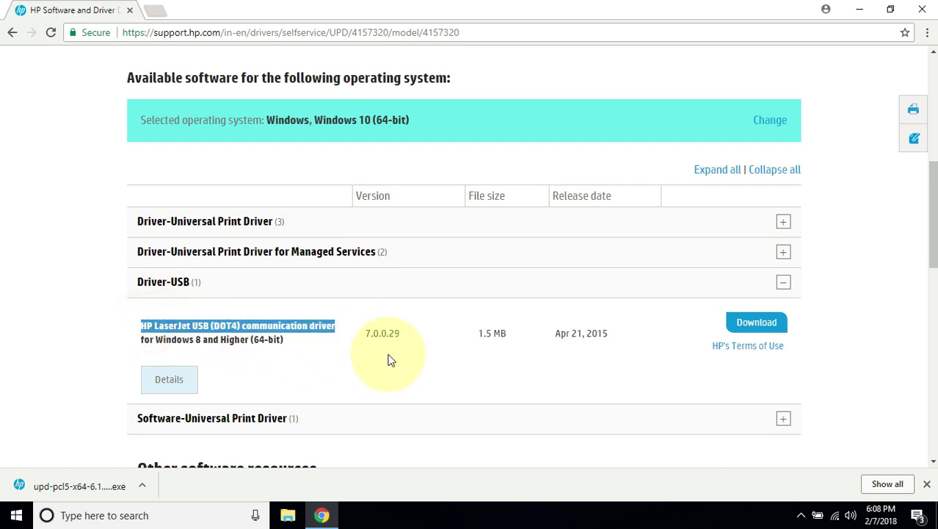
left_click(757, 324)
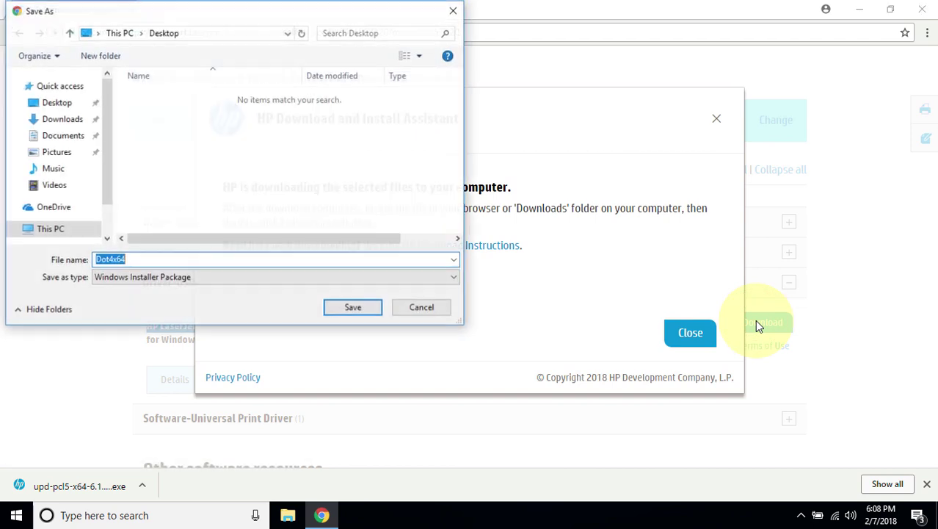
left_click(53, 101)
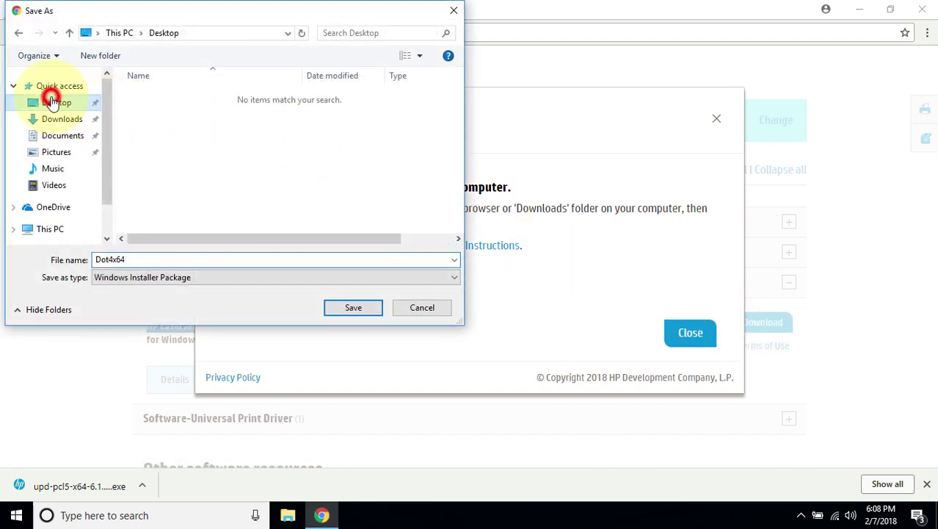
left_click(355, 308)
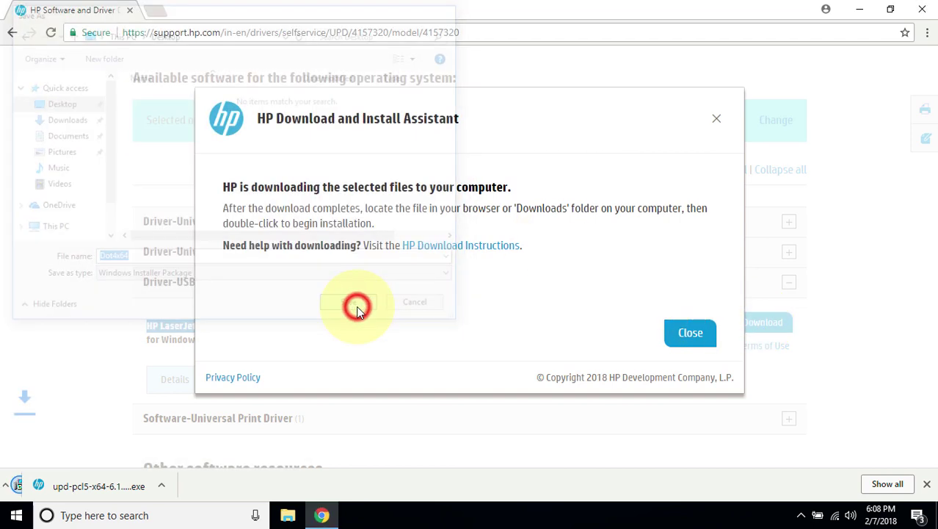
left_click(683, 338)
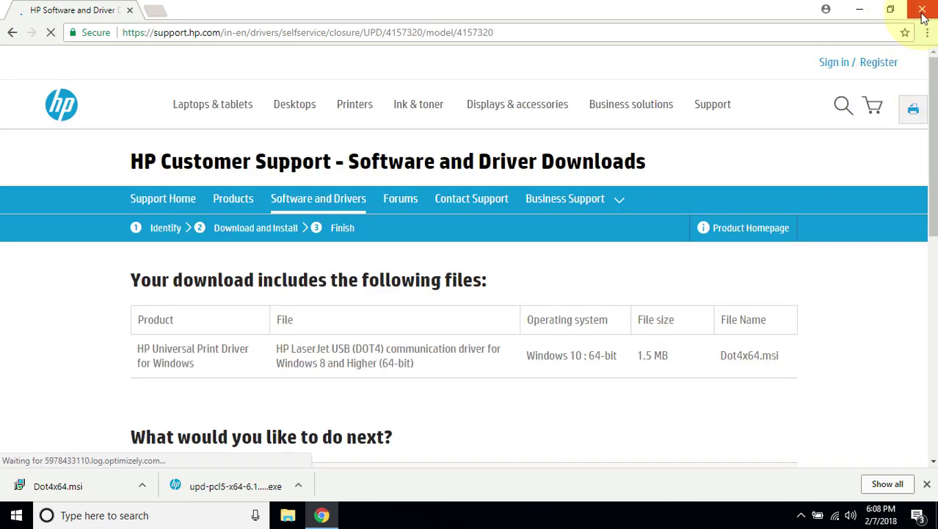
Step: Close the browser and run the Dot4x64 installer from the desktop, allowing it past the security warning
left_click(923, 12)
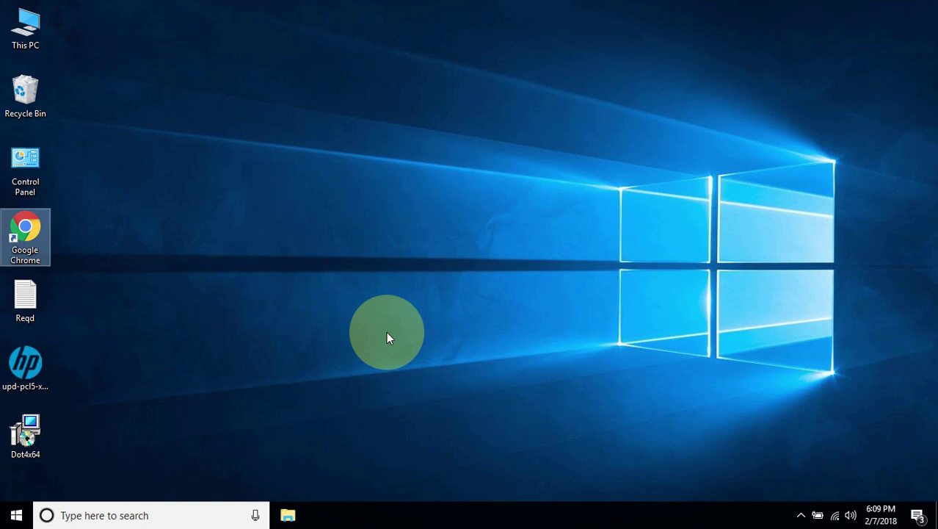
double_click(33, 431)
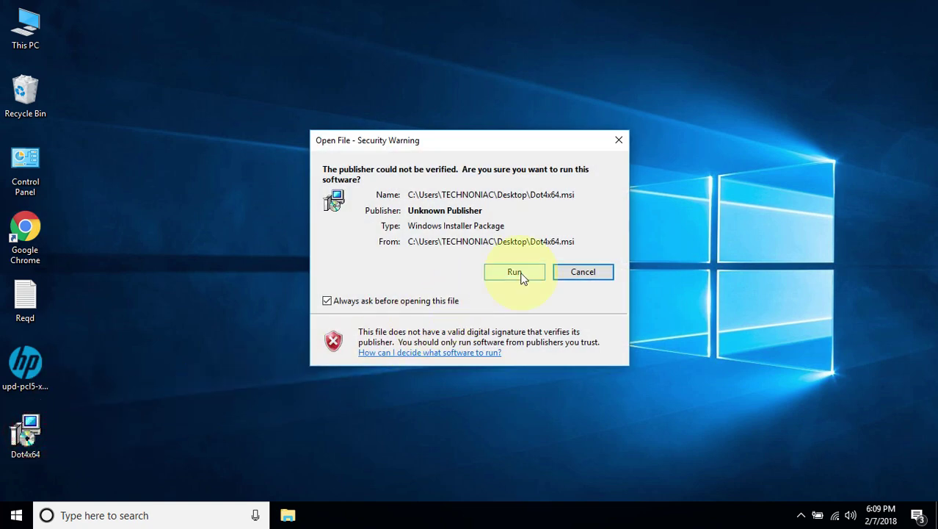
left_click(515, 272)
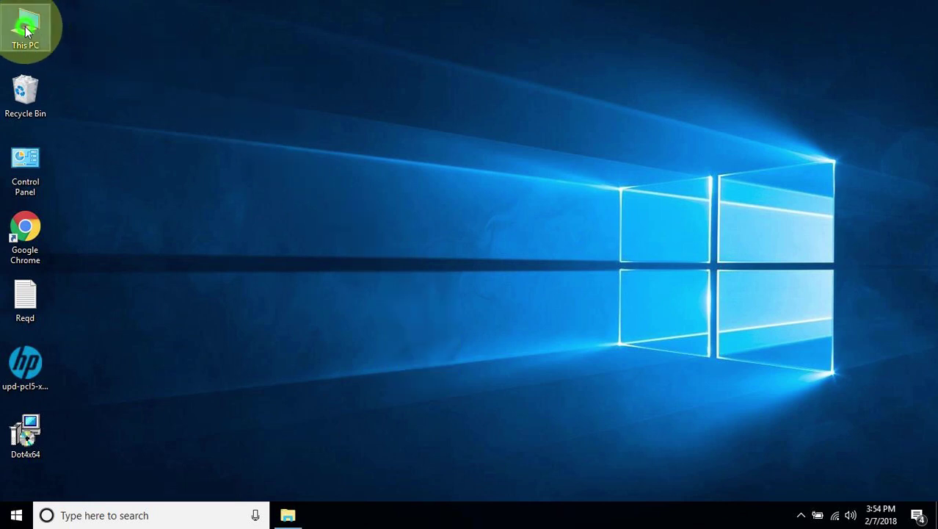
Step: Open Device Manager from this computer's system properties and display the properties of the HP Deskjet 2540 printer
right_click(25, 29)
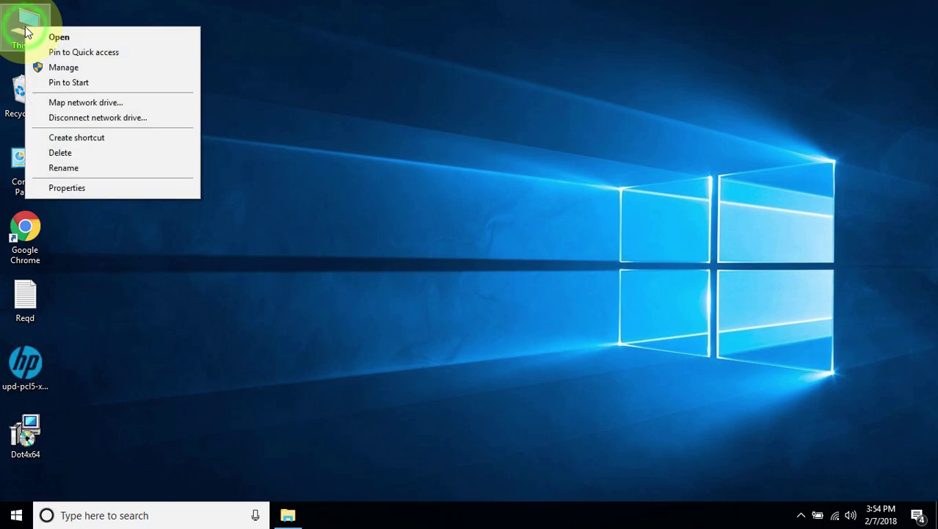
left_click(102, 188)
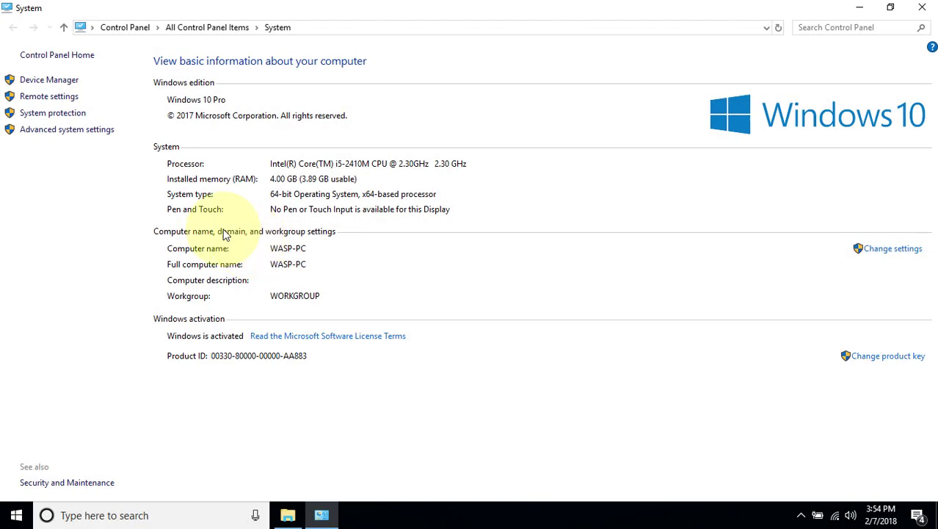
left_click(64, 82)
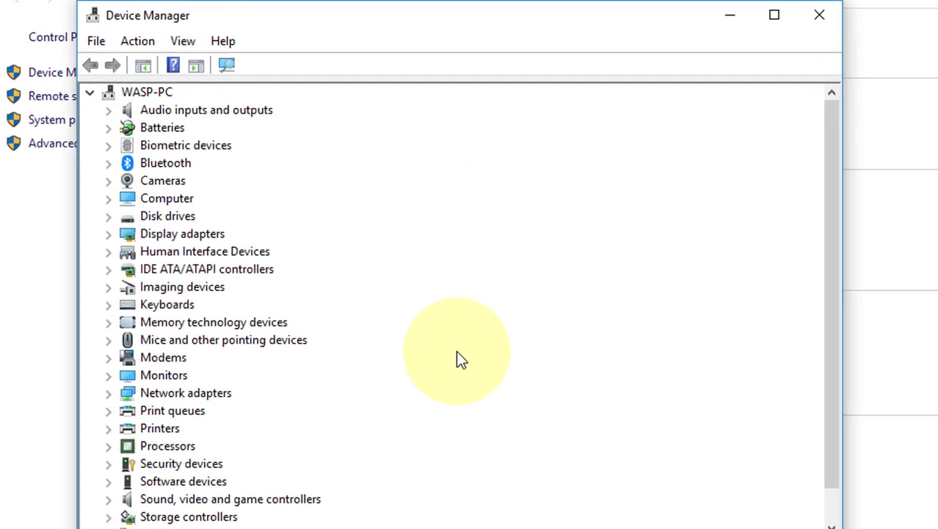
left_click(108, 428)
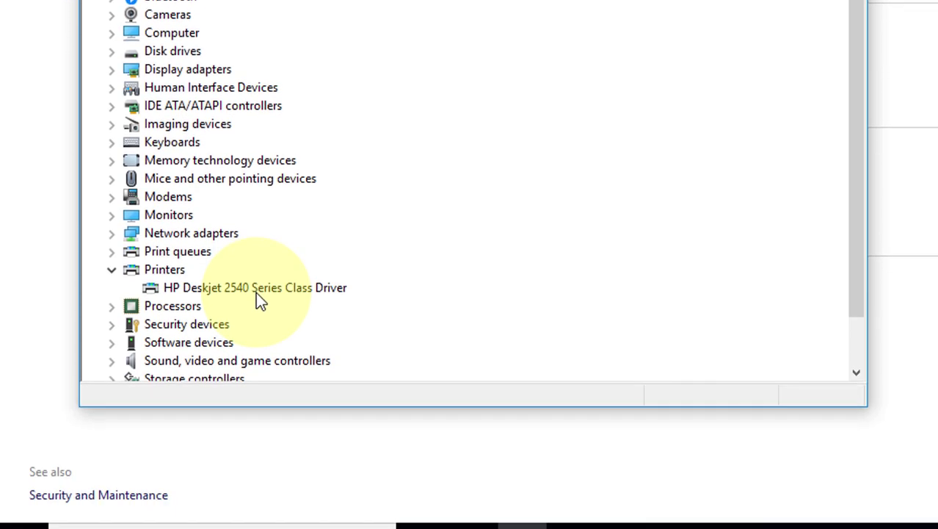
right_click(257, 258)
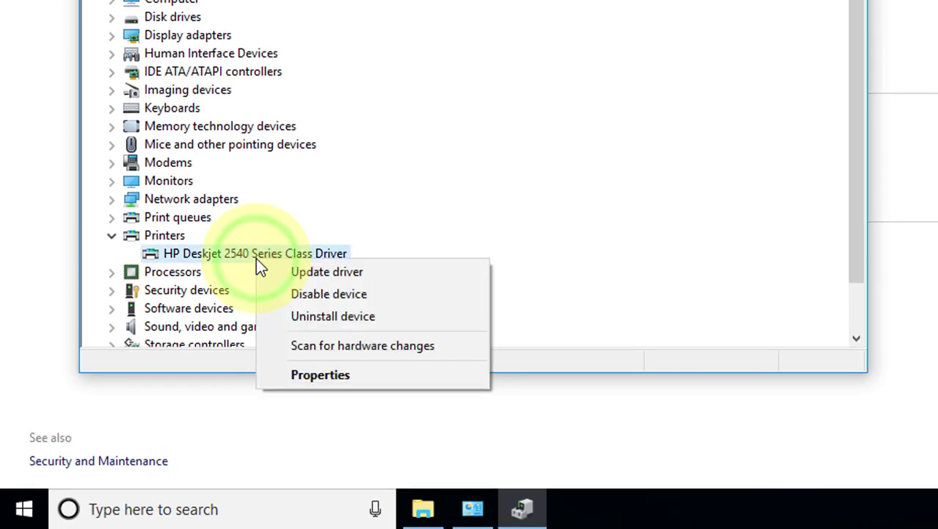
left_click(390, 374)
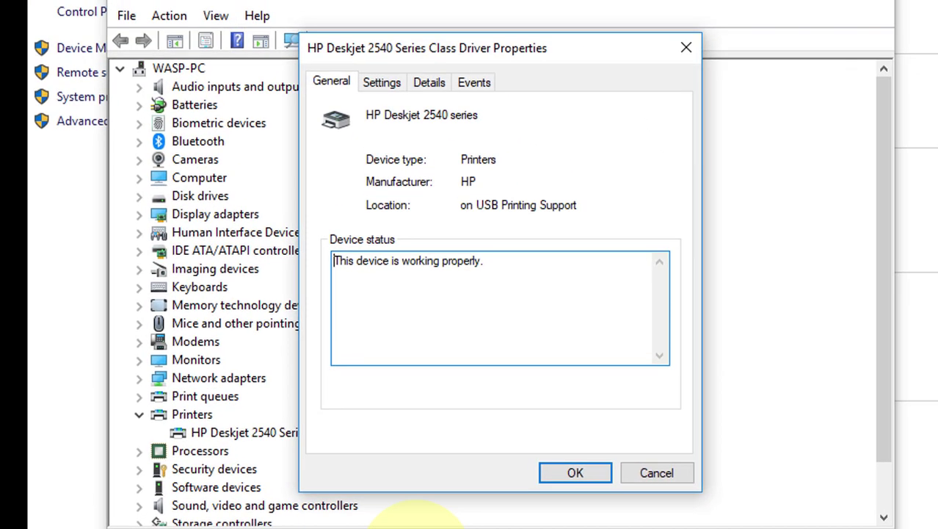
Step: Examine the printer's device instance path and event information for its USB port, and close the properties and Device Manager
left_click(438, 81)
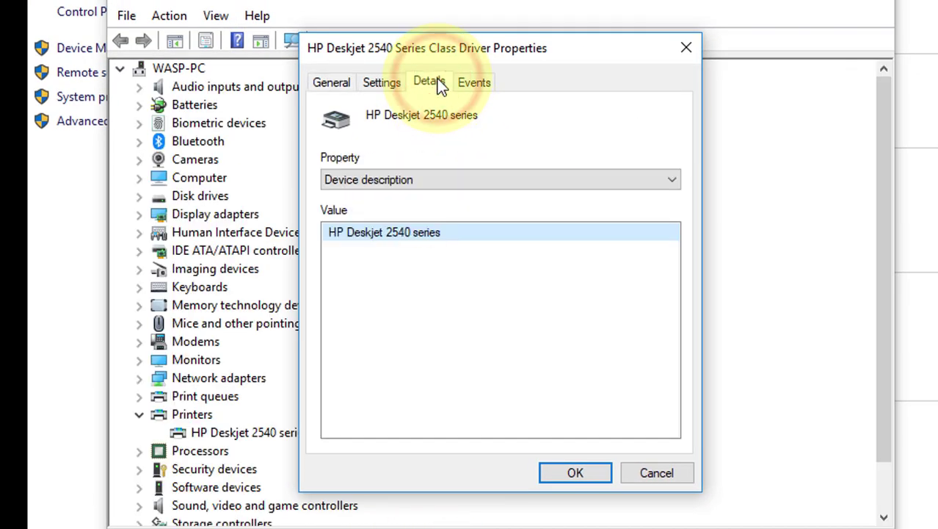
left_click(592, 186)
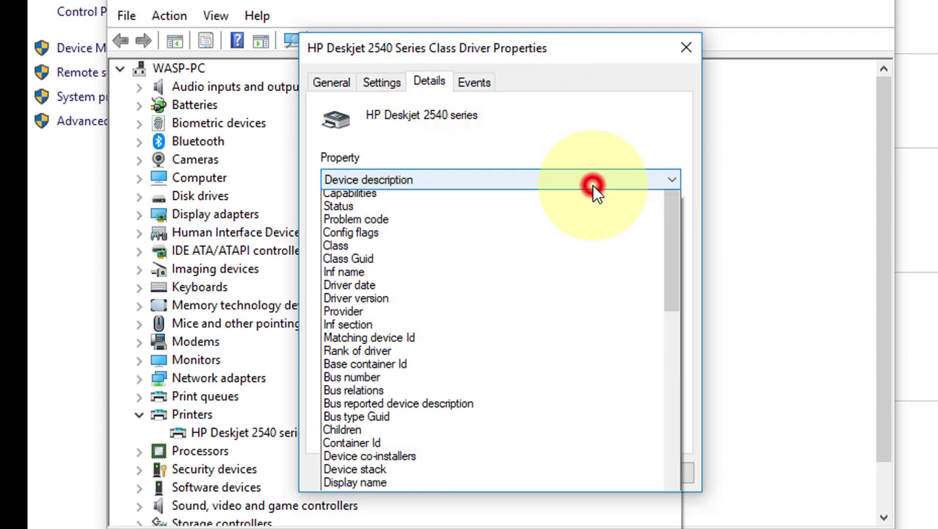
left_click(528, 213)
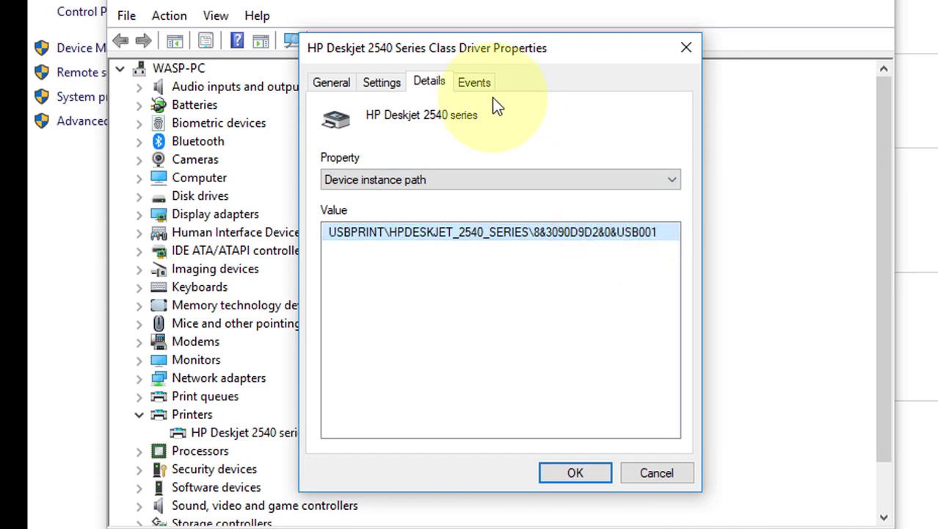
left_click(476, 83)
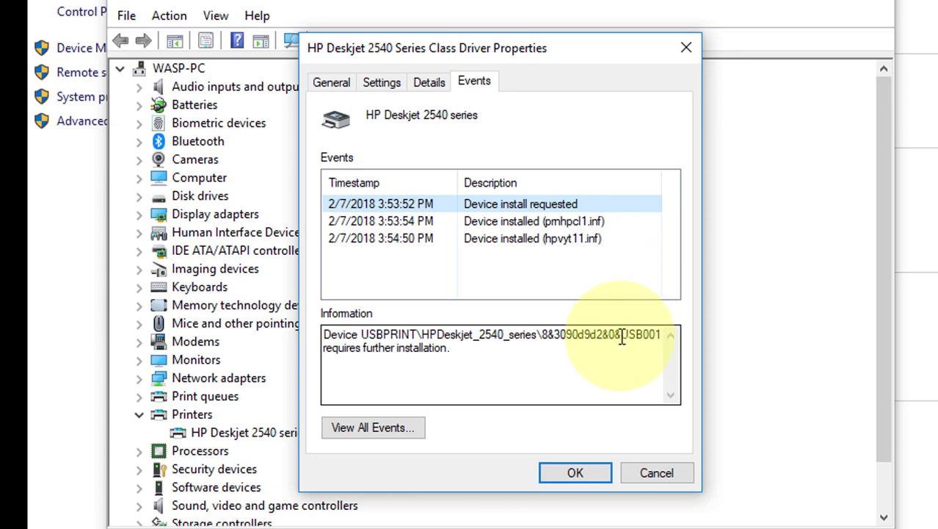
left_click_drag(621, 336, 673, 338)
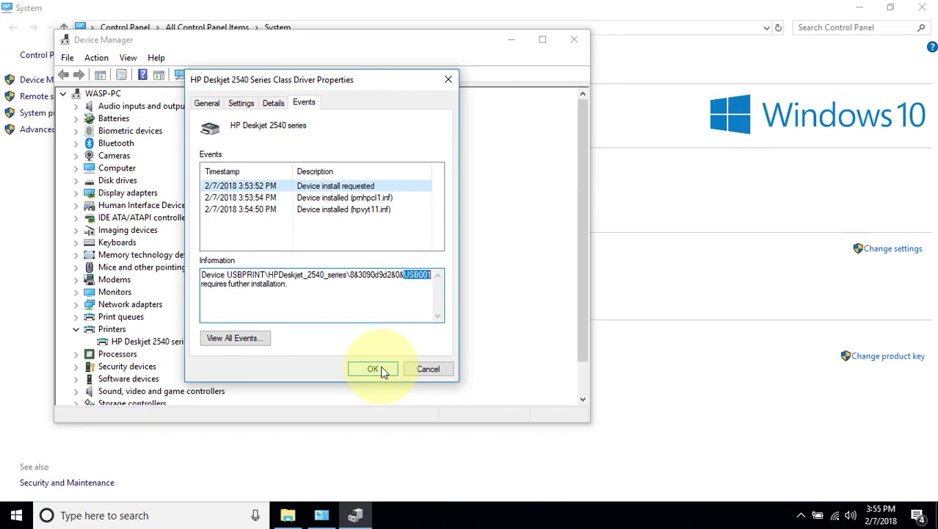
left_click(580, 474)
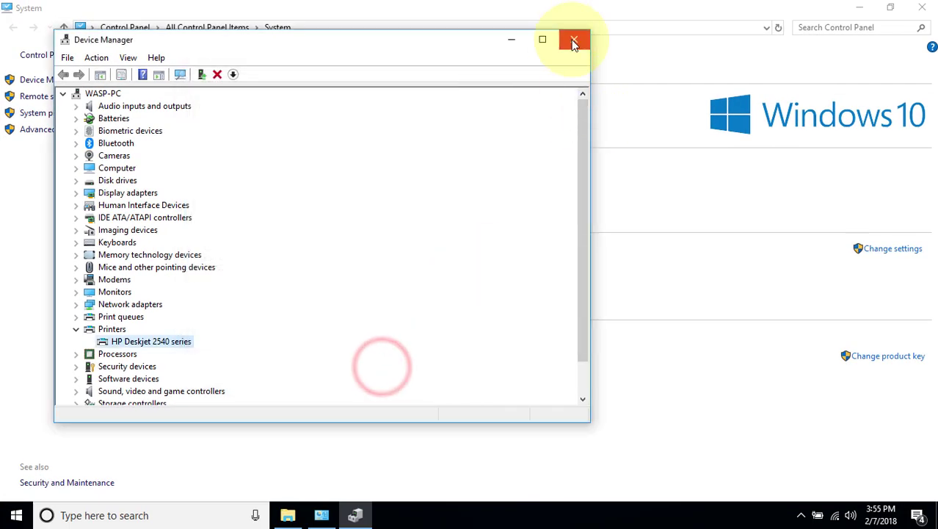
left_click(575, 39)
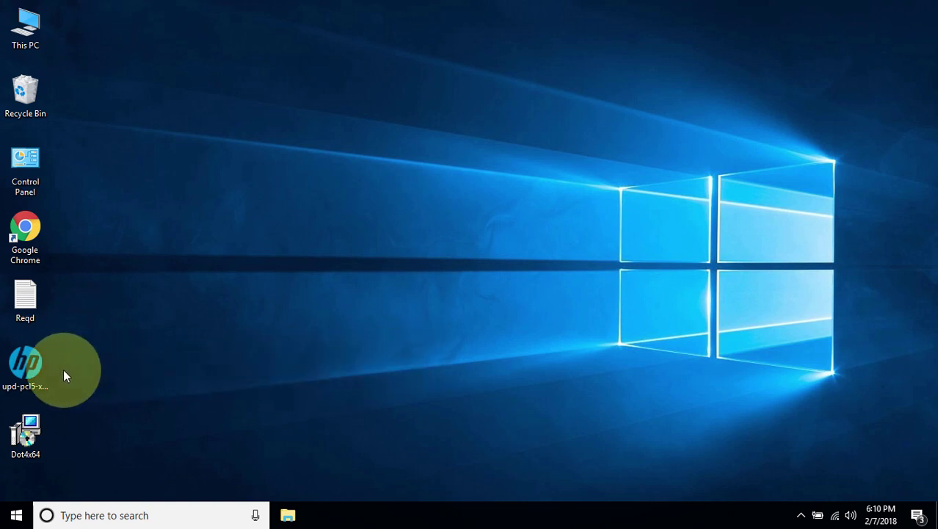
Step: Run upd-pcl5-x64-6.1.0.20062.exe from the desktop and unzip its files to the default folder so the installer opens
double_click(30, 367)
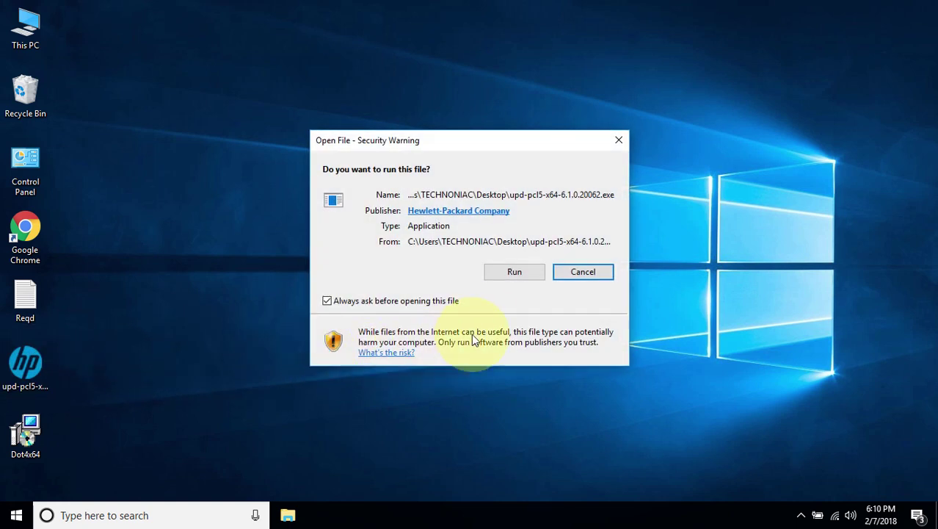
left_click(515, 272)
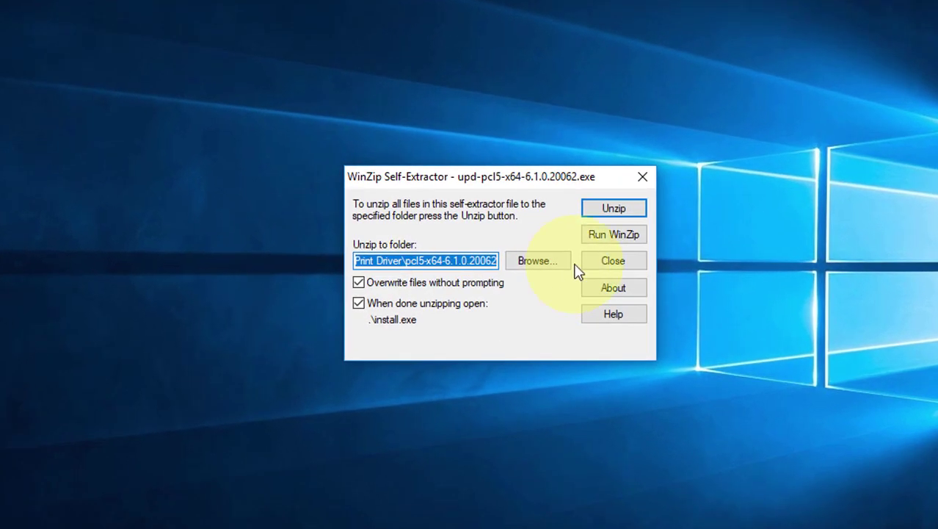
left_click(619, 209)
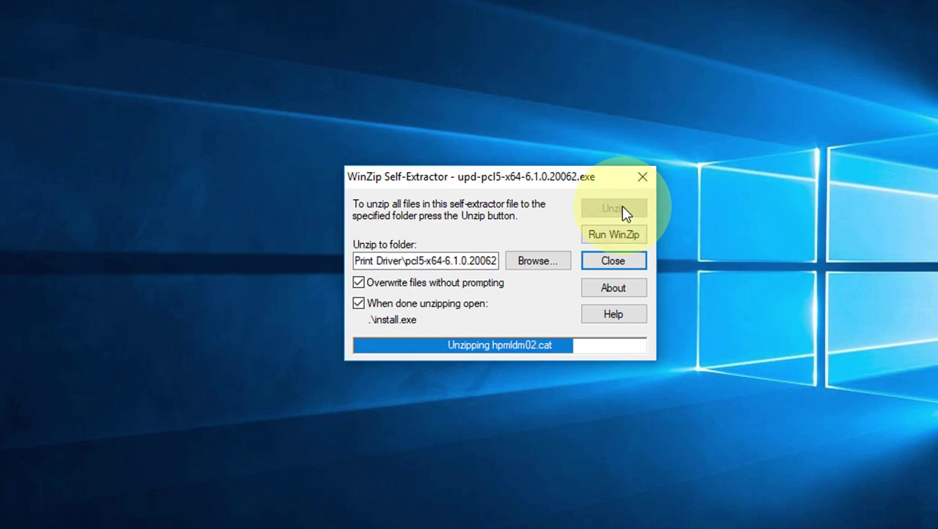
left_click(546, 308)
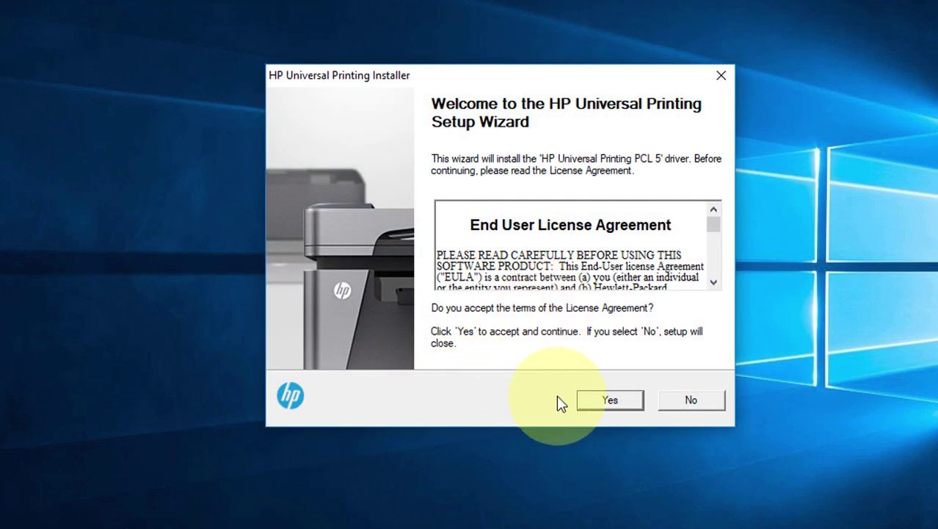
Step: Accept the HP Universal Printing license agreement and choose Traditional Mode as the installation mode
left_click(607, 403)
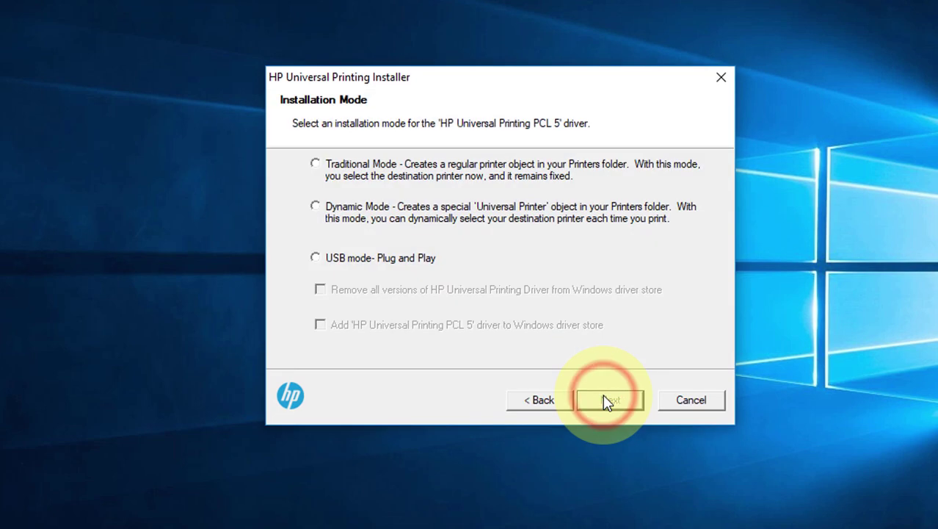
left_click(317, 164)
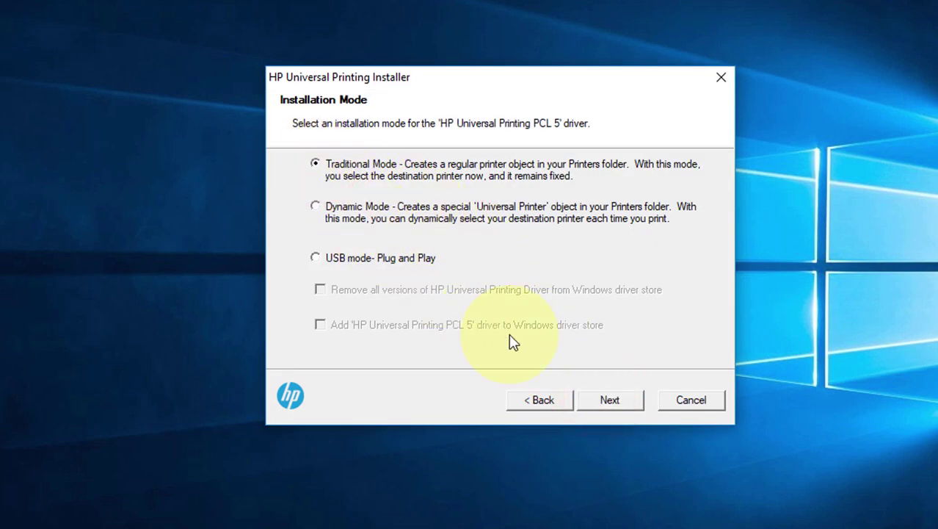
left_click(608, 400)
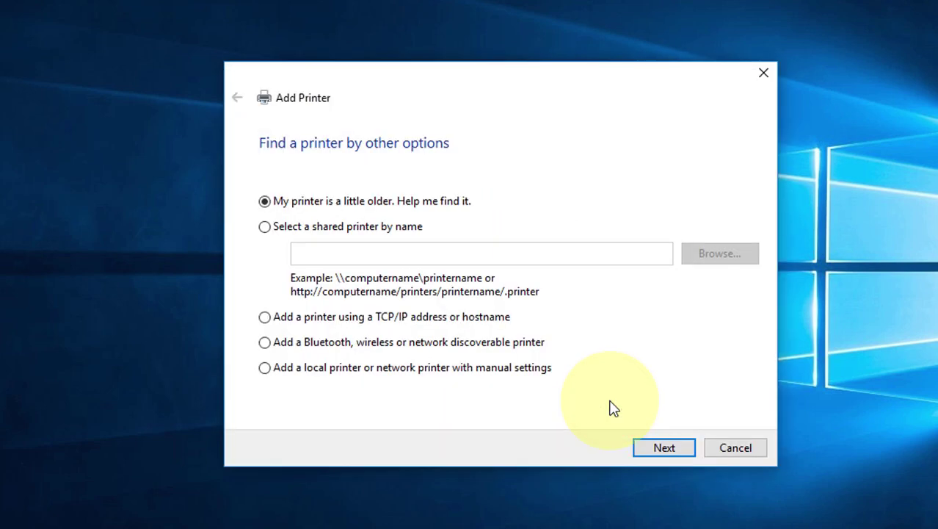
Step: Add a local printer with manual settings, using the existing port USB001 (Virtual printer port for USB)
left_click(264, 367)
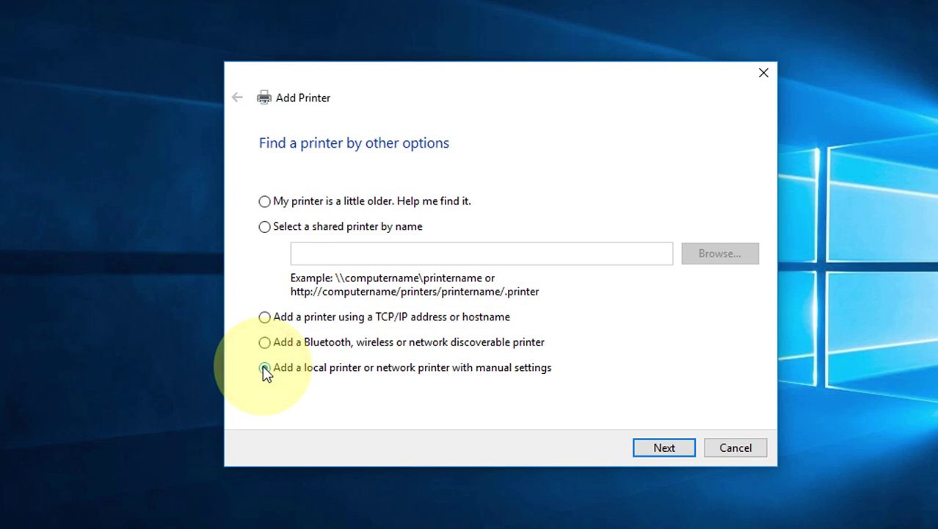
left_click(667, 446)
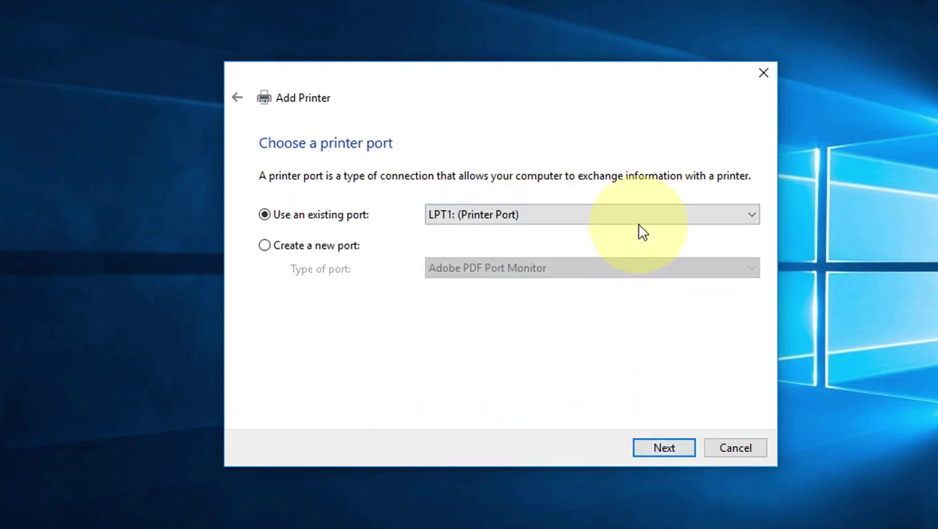
left_click(666, 218)
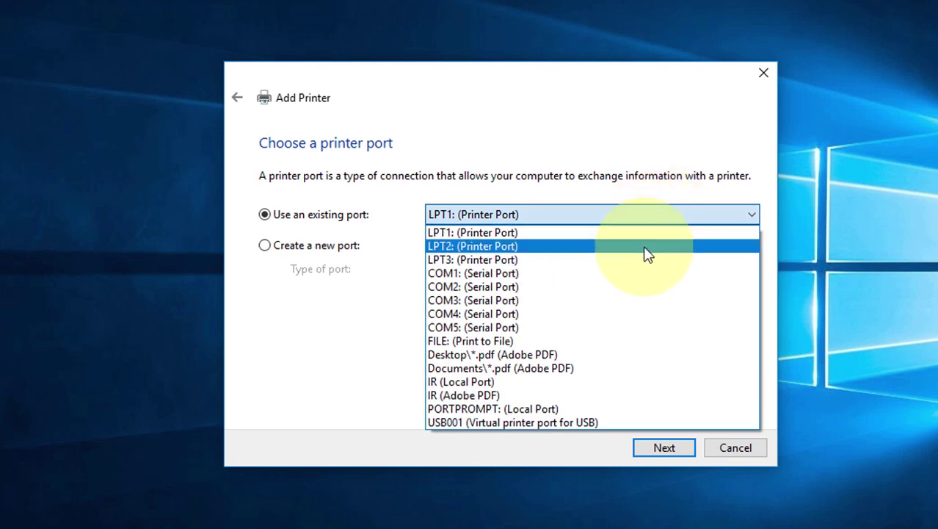
left_click(607, 423)
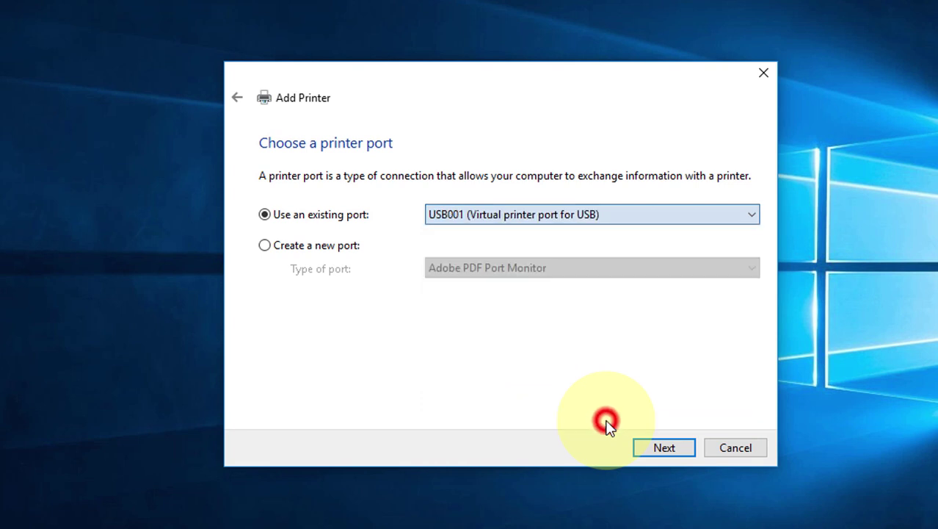
left_click(664, 449)
left_click(666, 447)
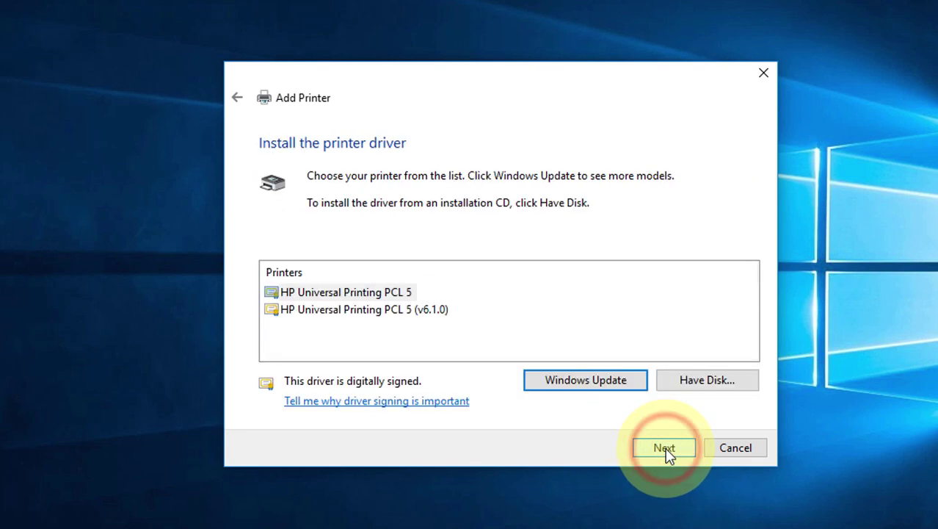
Step: Choose the HP Universal Printing PCL 5 driver for the new printer and keep the currently installed driver version
left_click(393, 291)
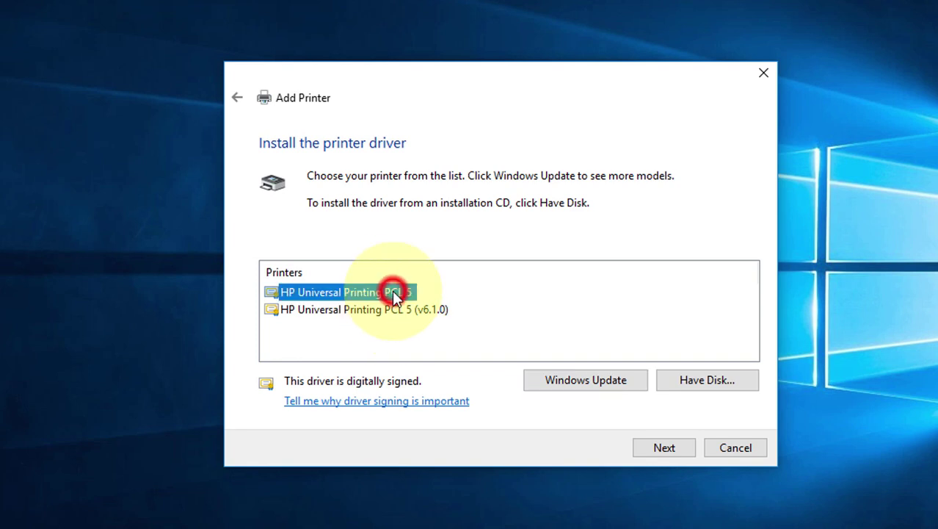
left_click(665, 448)
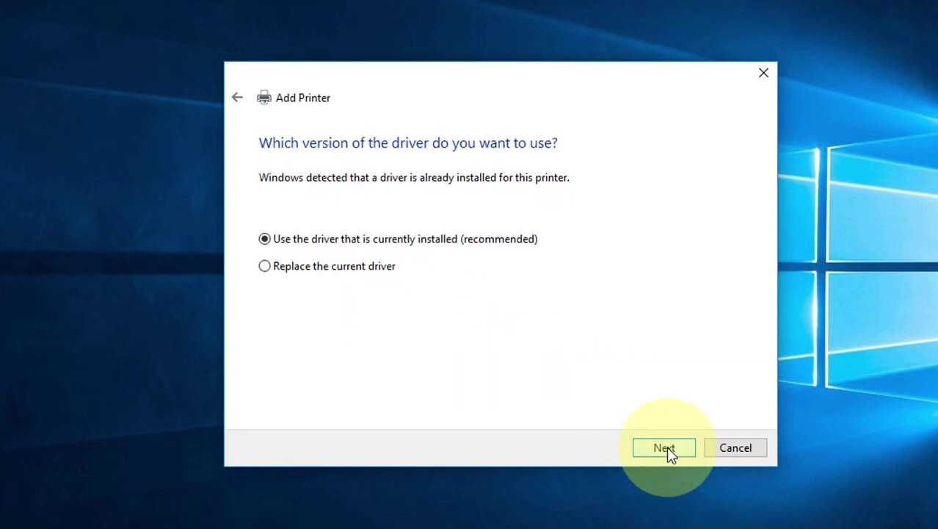
left_click(665, 448)
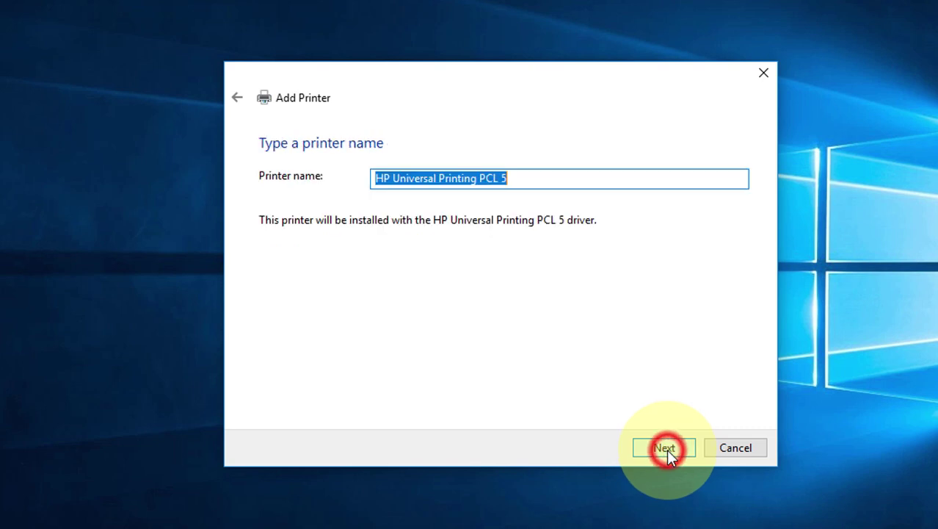
Step: Name the new printer HP Laserjet1010 and continue with its installation
left_click_drag(529, 178, 395, 178)
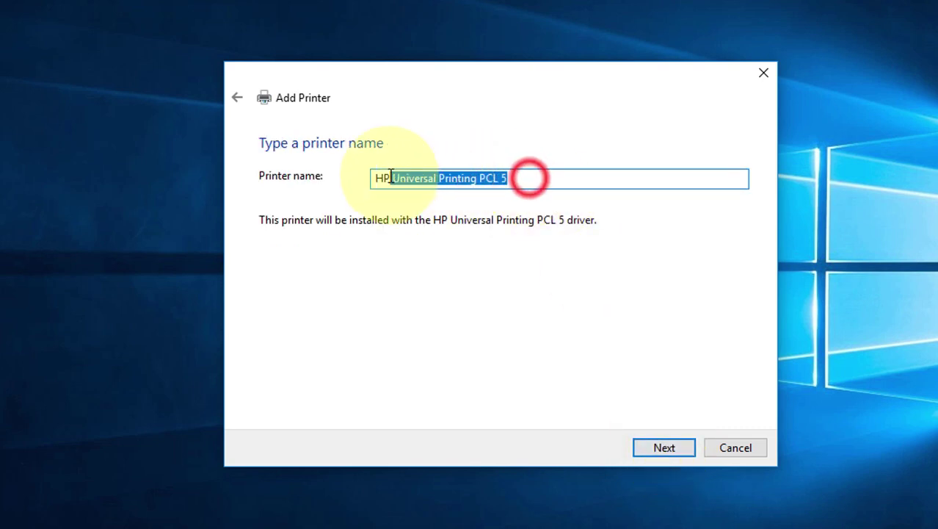
key("BackSpace")
type("Lase")
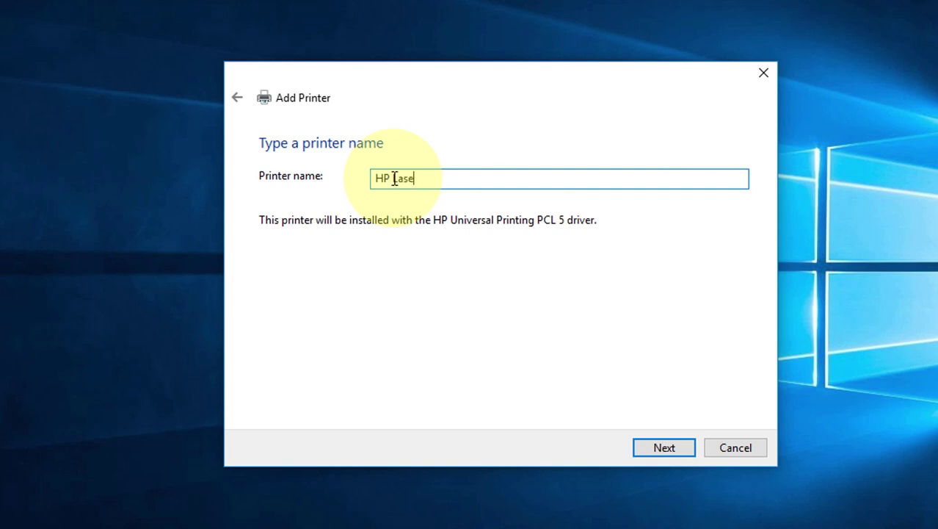
type("rjet1010")
left_click(649, 451)
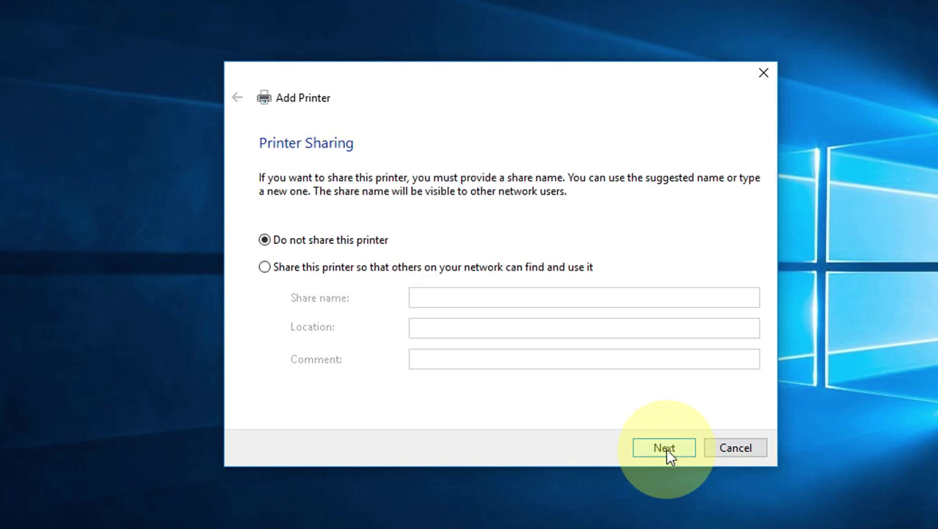
Step: Complete the printer installation without sharing the printer, and select HP Laserjet1010 in Devices and Printers
left_click(666, 448)
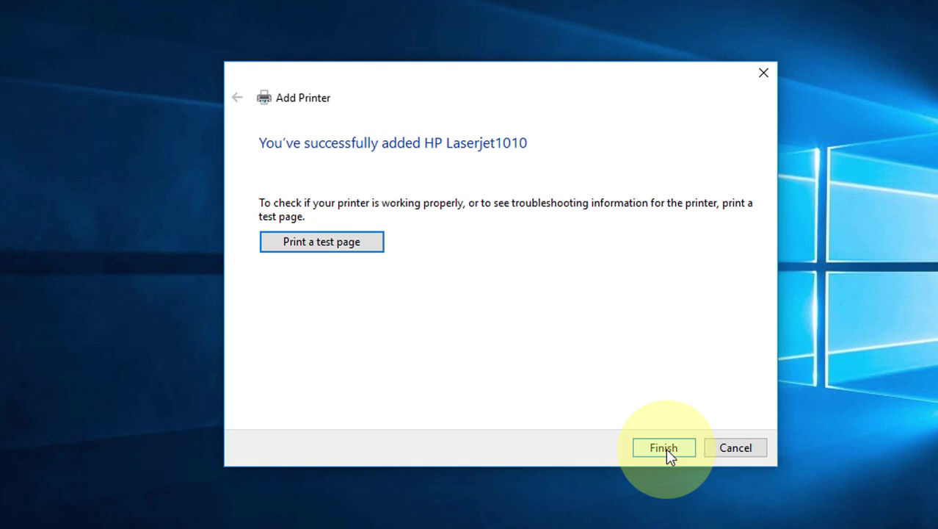
left_click(665, 448)
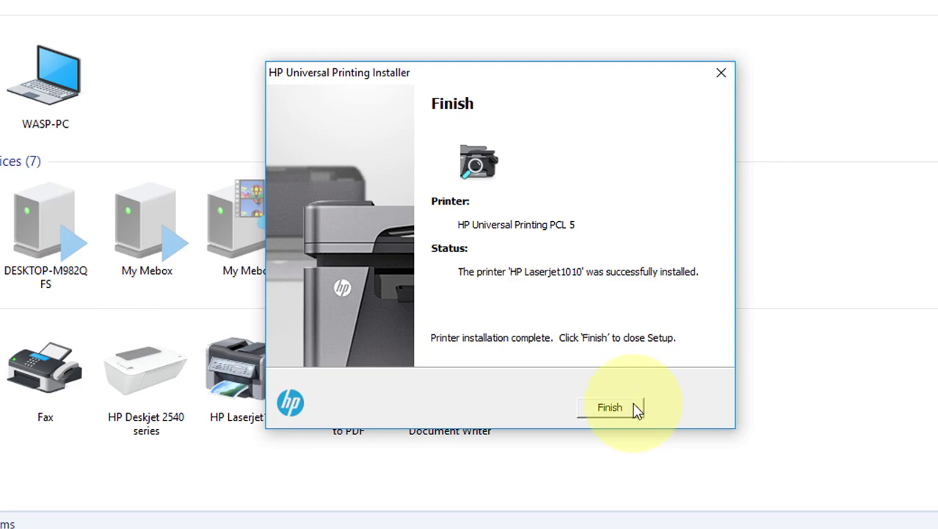
left_click(636, 409)
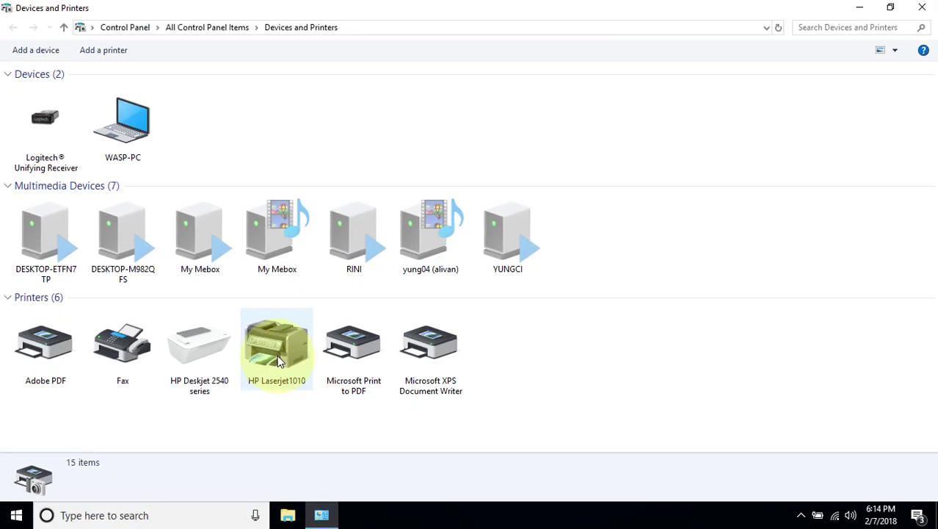
left_click(278, 360)
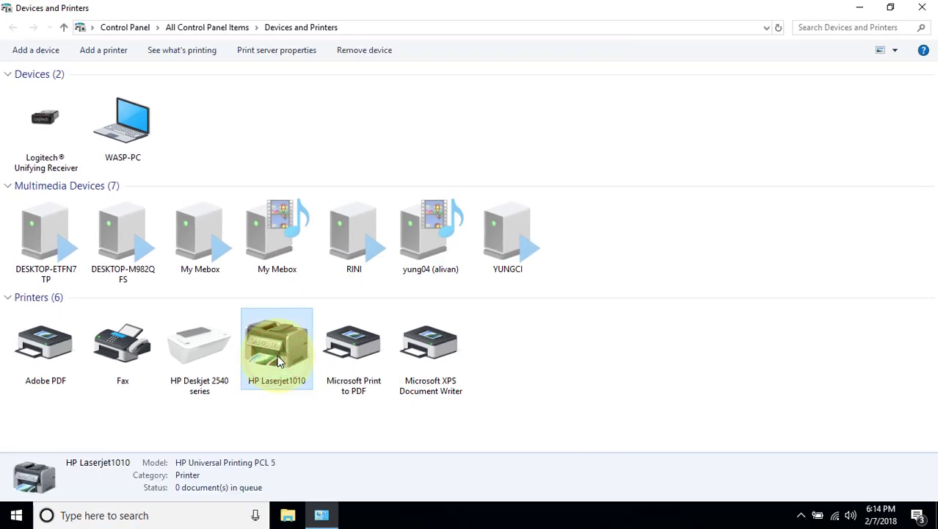